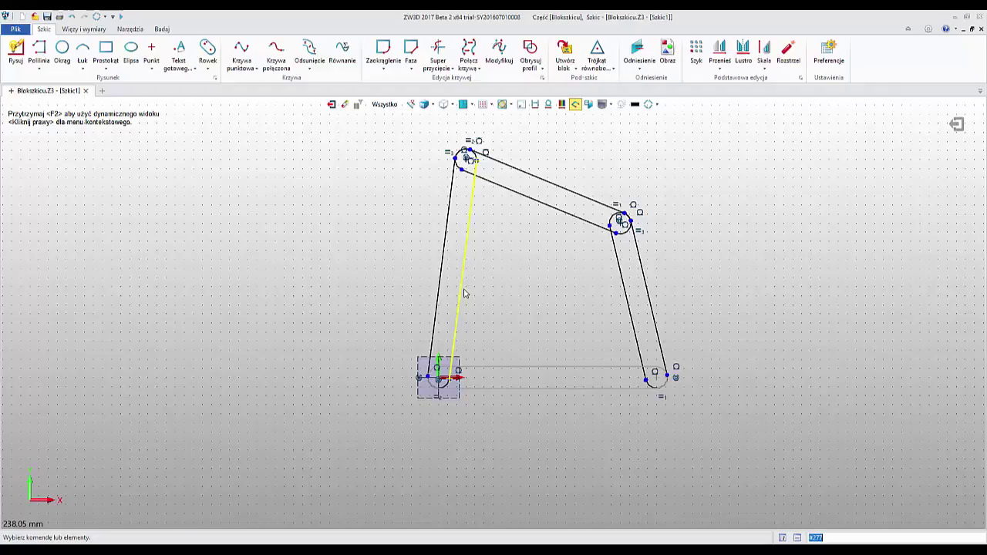
Create a block named Sterowany from the four outline elements of the left link.
left_click(466, 294)
left_click(564, 54)
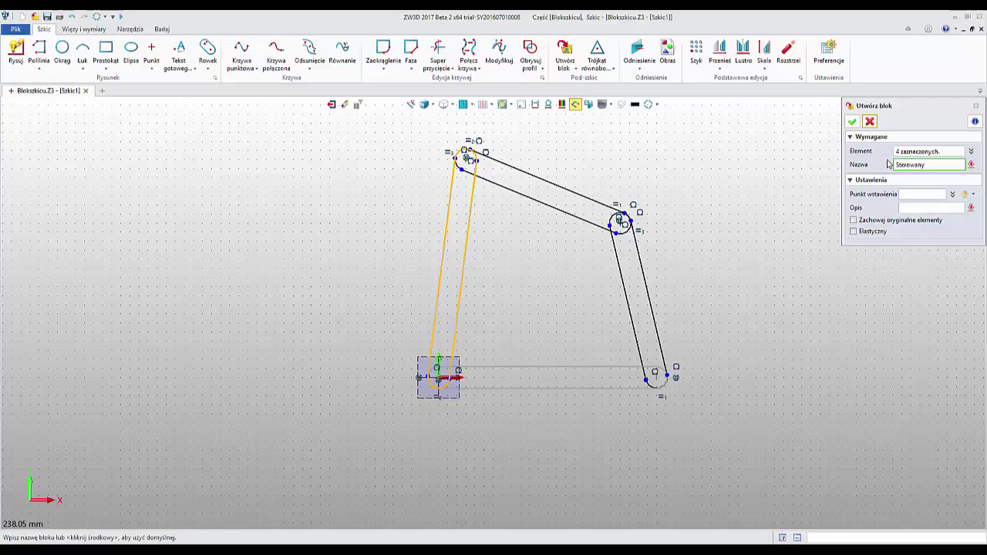
left_click(852, 123)
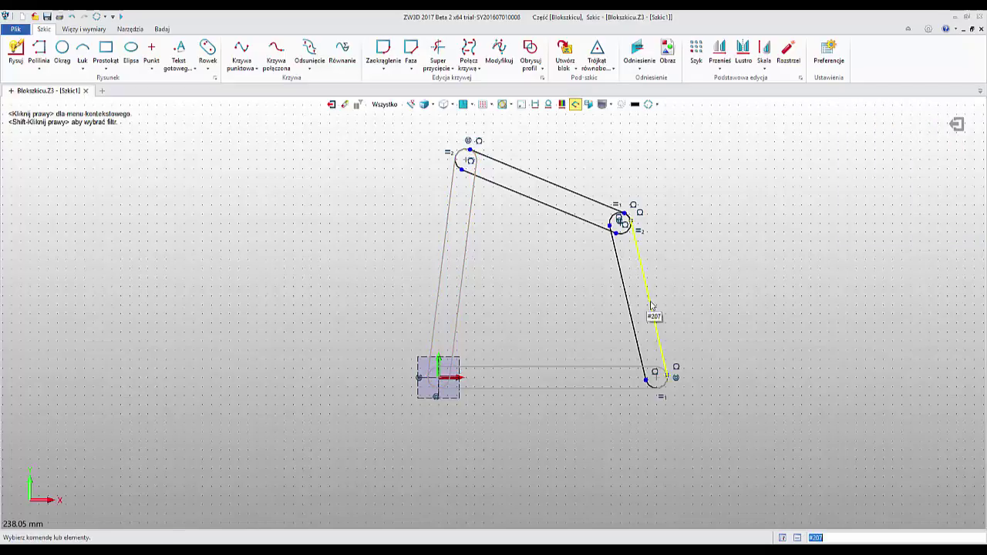
Create a block named Łączący from the four outline elements of the right link.
left_click(647, 278)
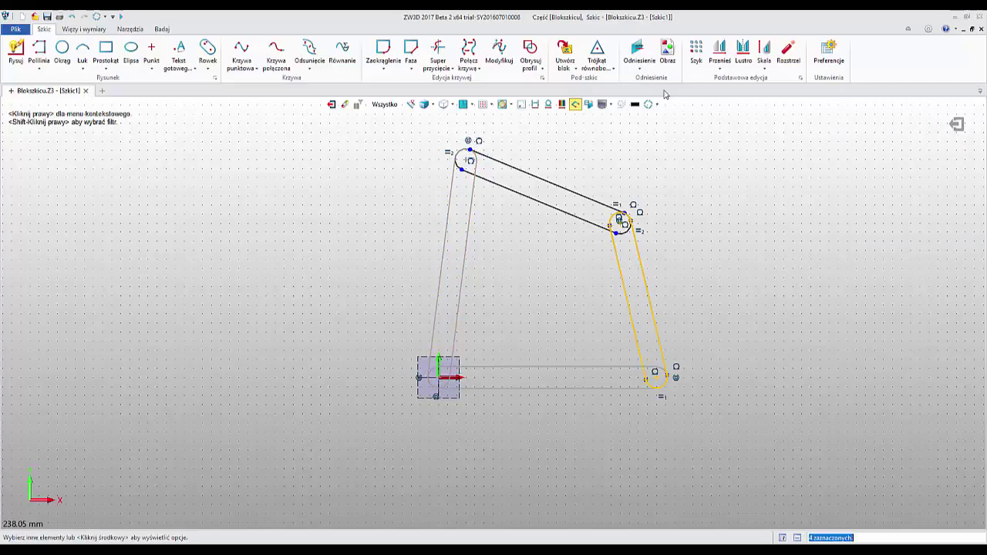
left_click(568, 51)
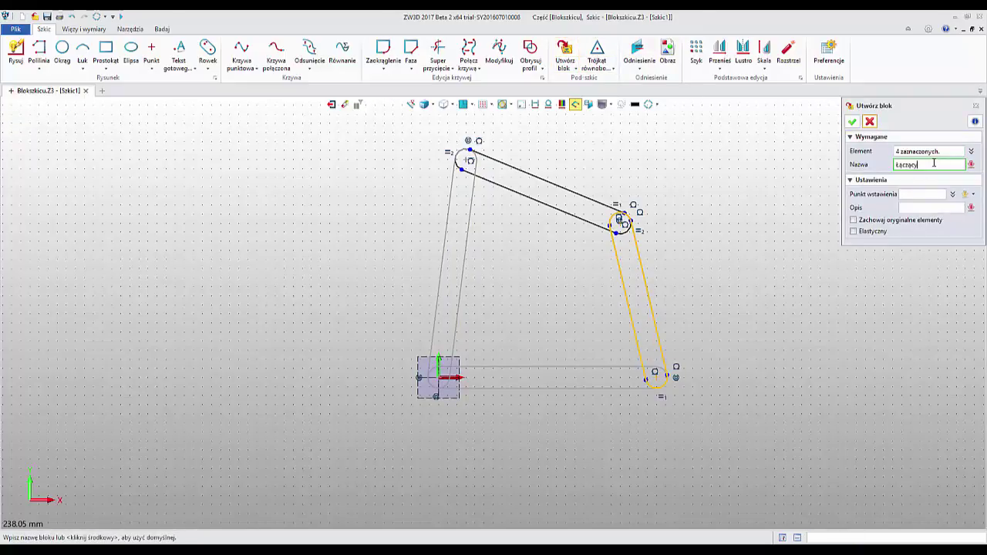
left_click(852, 121)
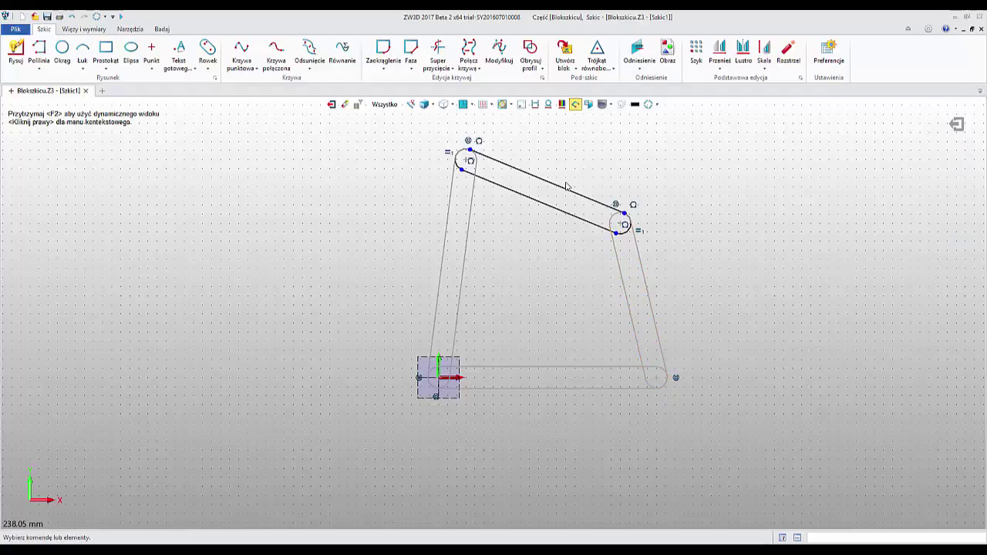
Create a flexible (Elastyczny) block named Sterujący from the four outline elements of the upper link.
left_click(560, 192)
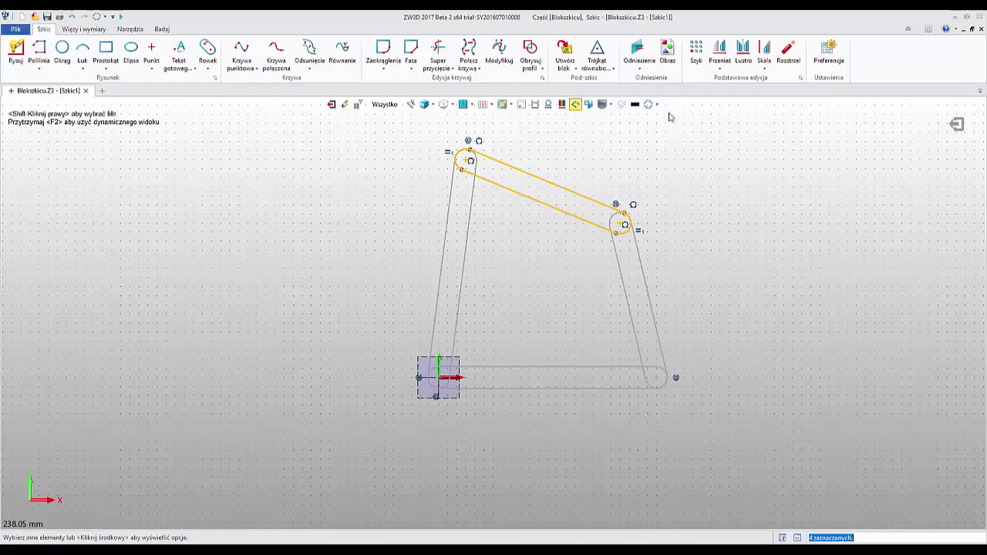
left_click(565, 51)
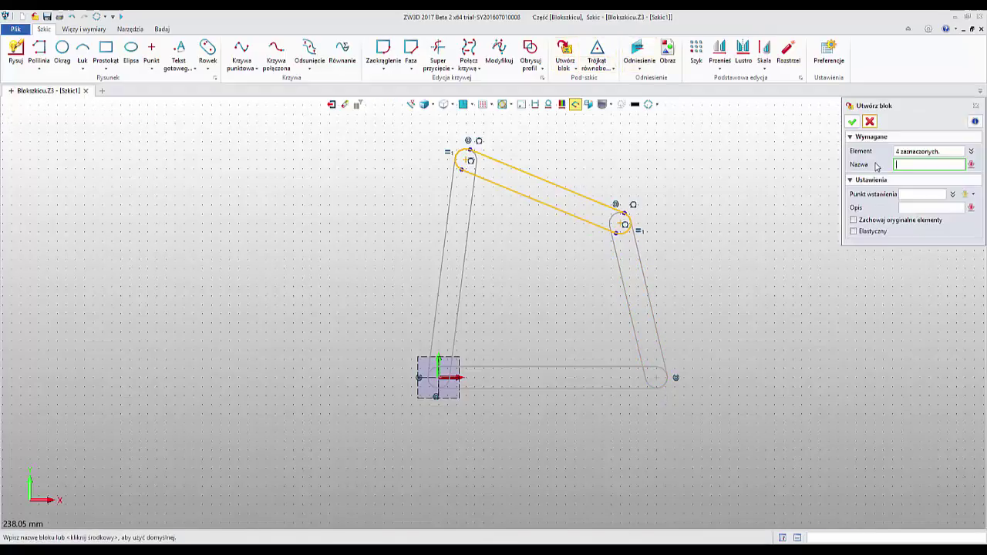
type("Steruja")
left_click(854, 231)
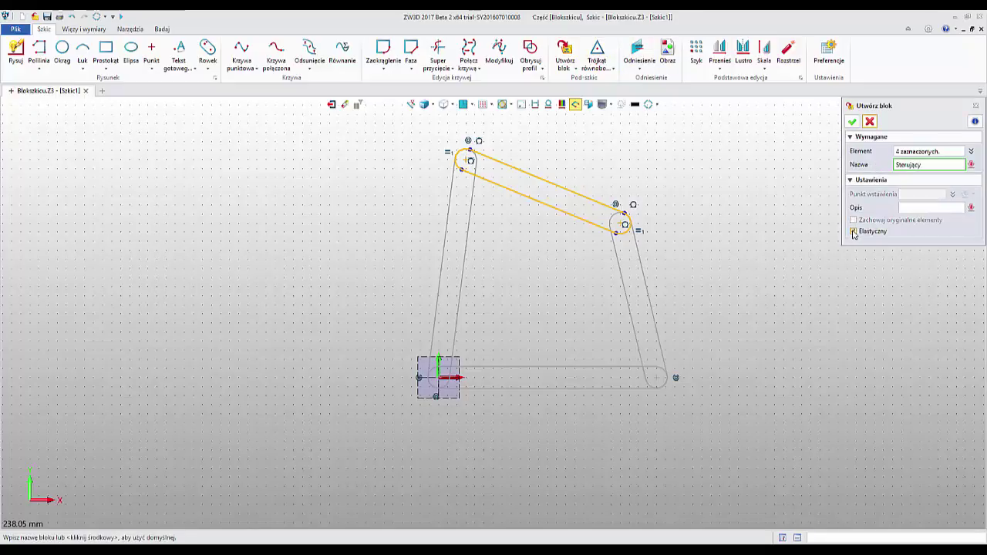
left_click(852, 122)
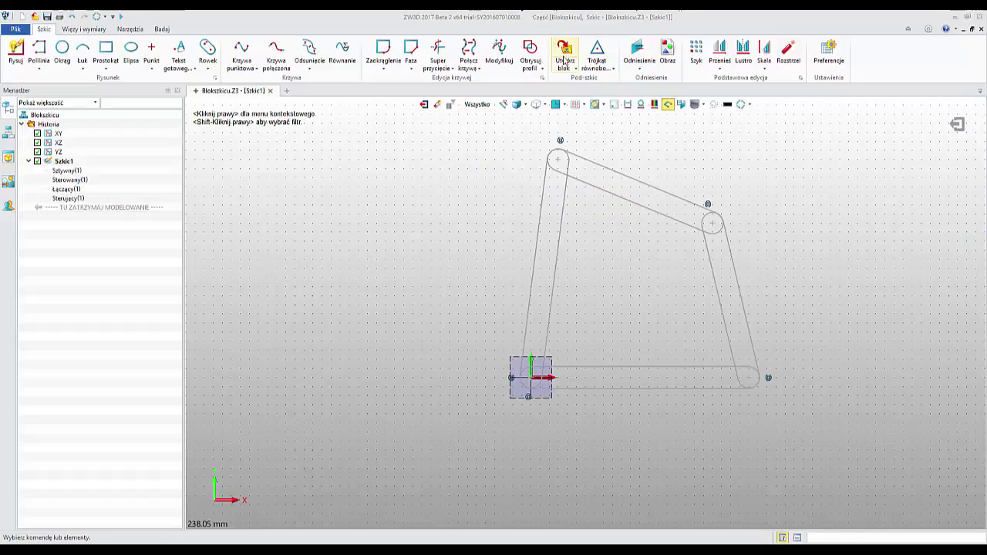
Review the sketch's blocks in the block manager and highlight the Sztywny block in the history.
left_click(564, 63)
left_click(600, 120)
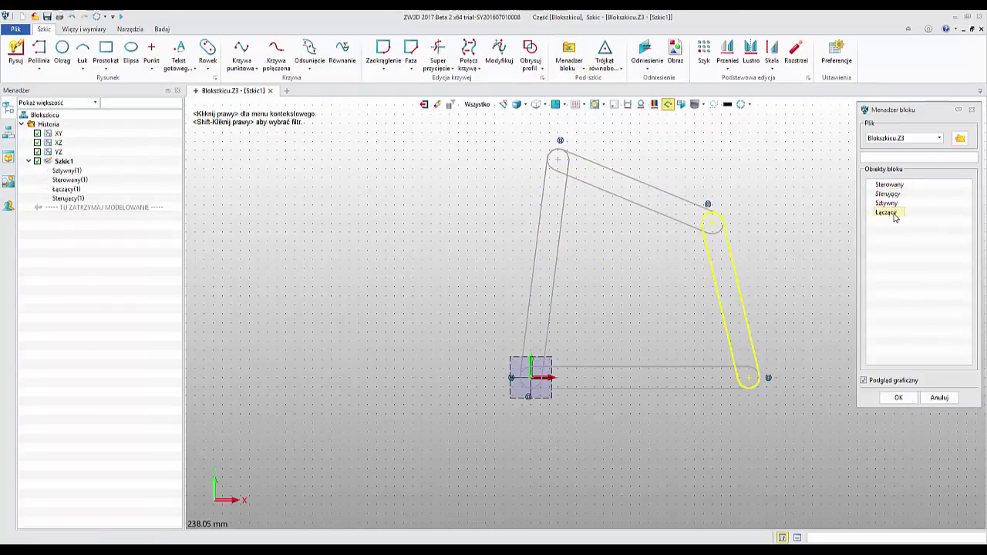
left_click(893, 396)
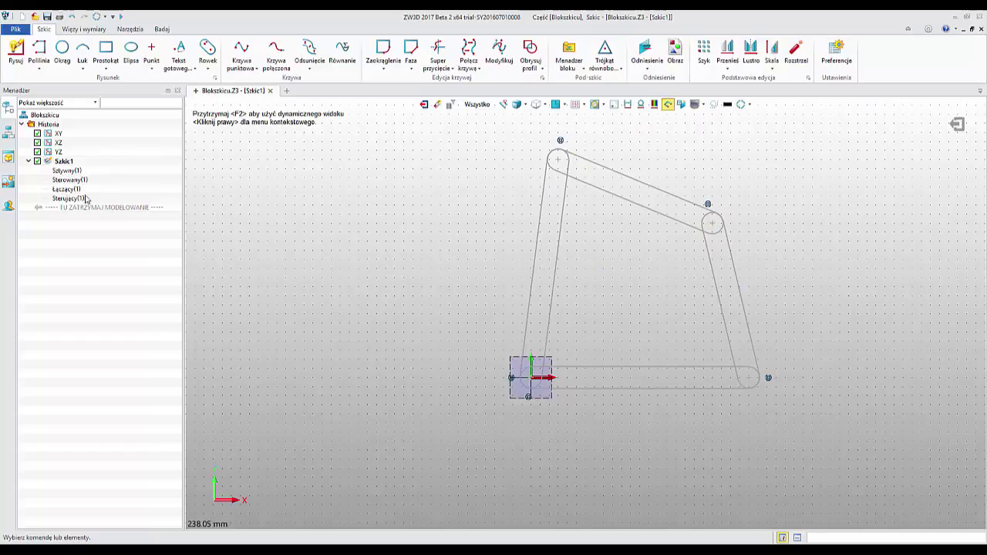
left_click(67, 171)
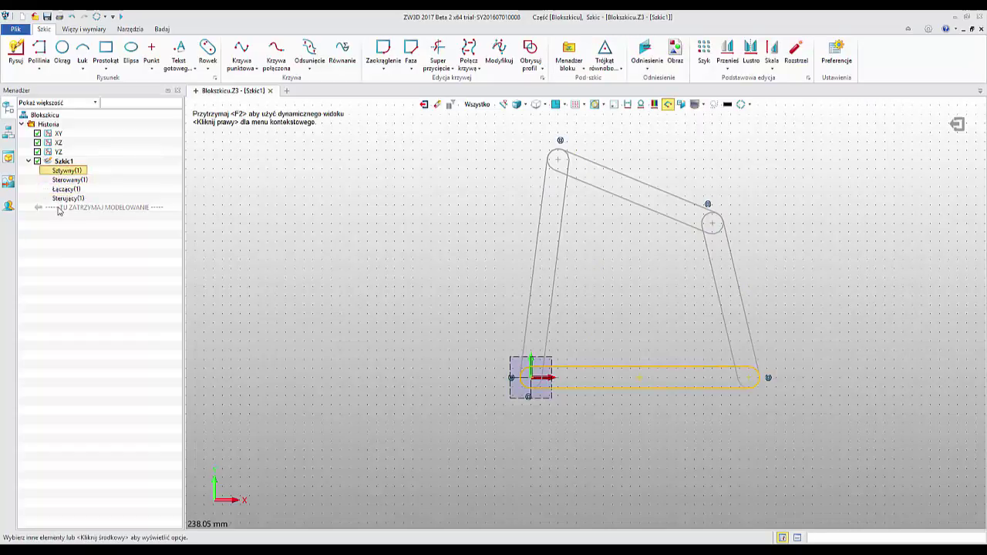
Set the line colour of the Sterowany block to red.
right_click(543, 187)
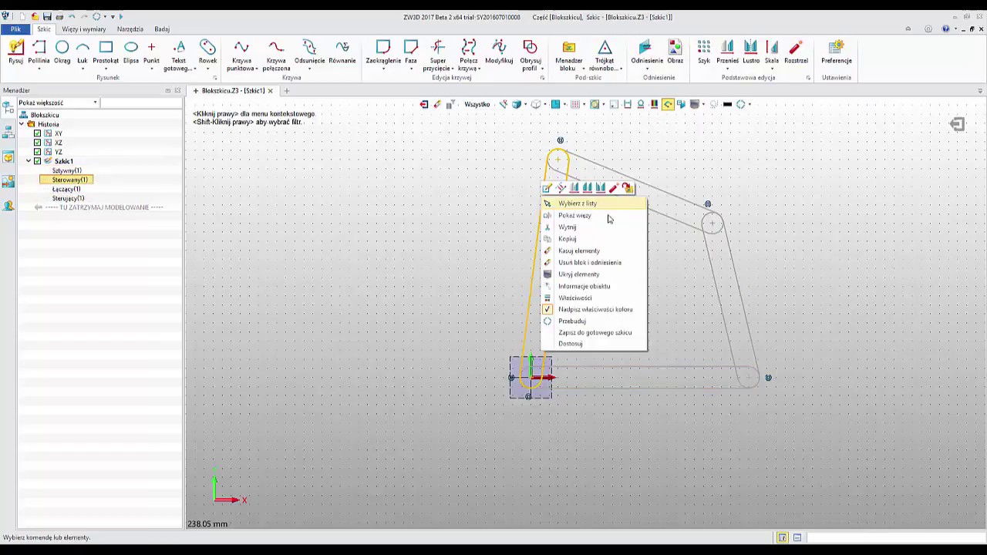
left_click(580, 299)
left_click(915, 131)
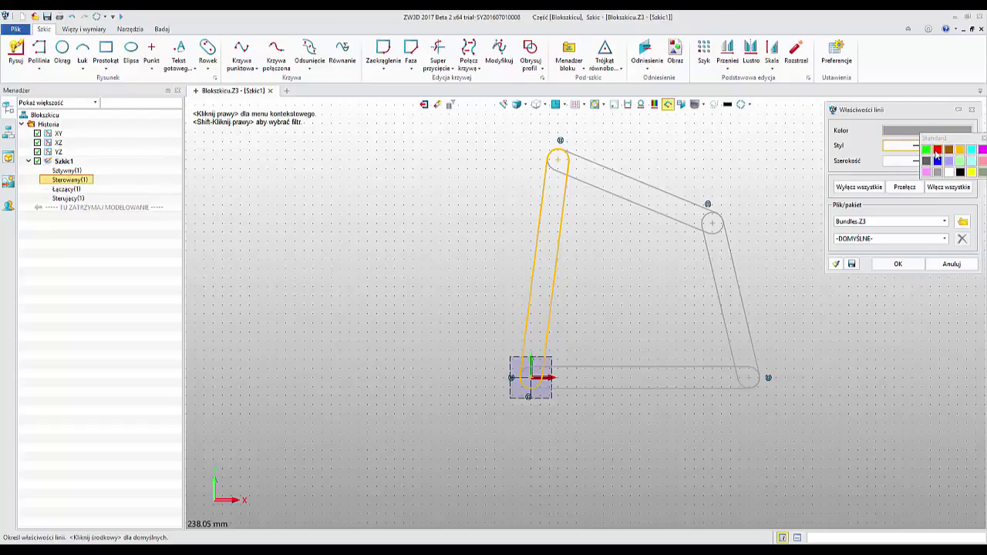
left_click(937, 149)
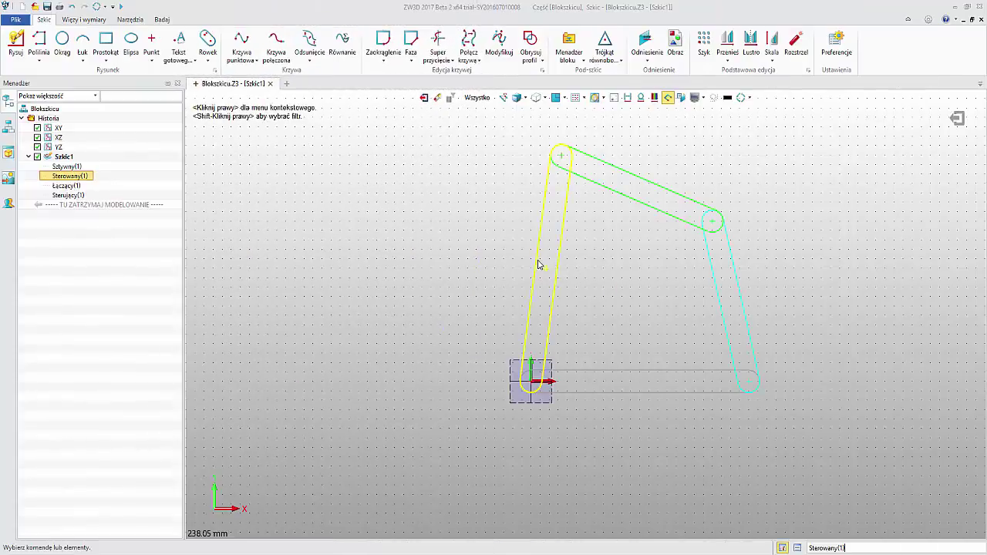
Pull the Sterowany link away from the linkage and fix the Sztywny block in both coordinates.
left_click_drag(539, 265, 466, 258)
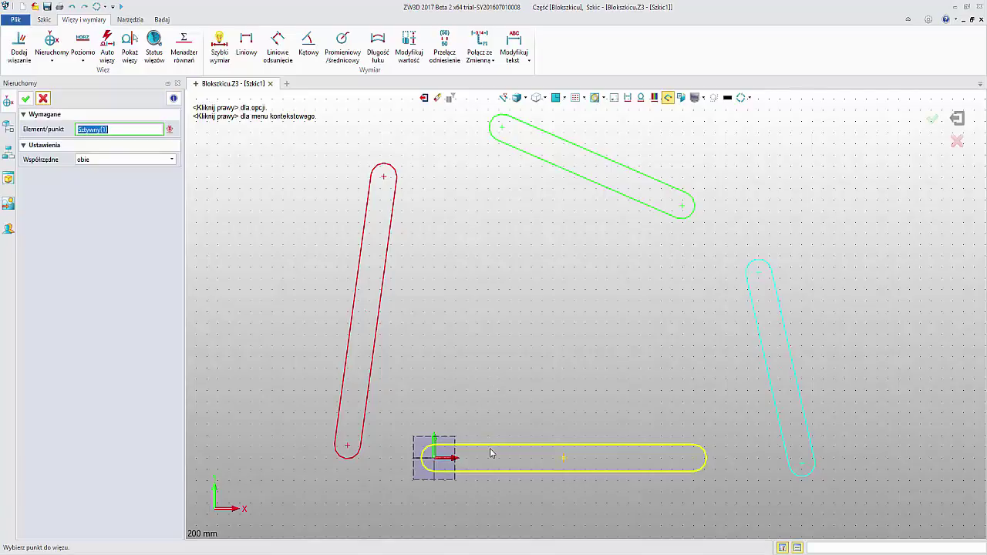
left_click(26, 99)
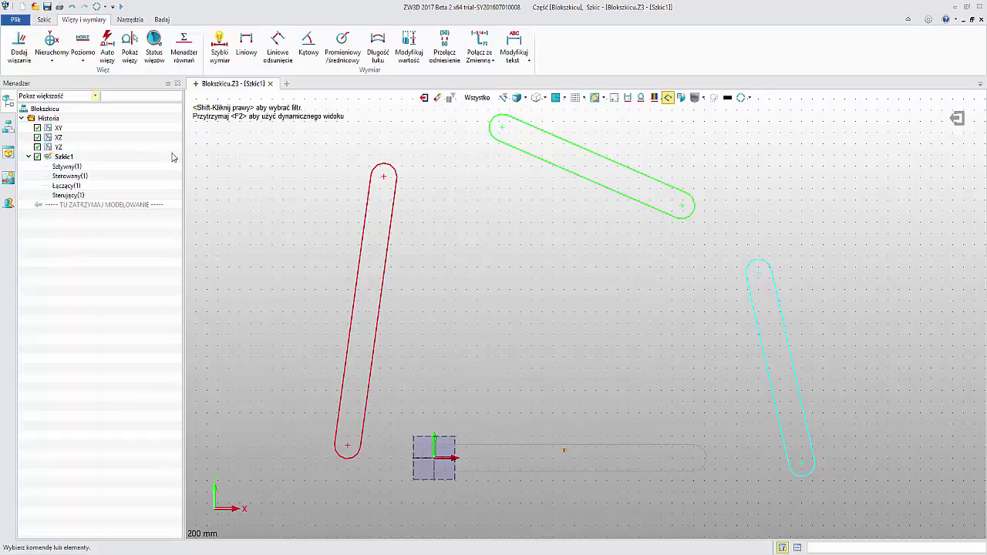
Make the lower end of Sterowany concentric with the Sztywny end at the origin, and the left end of Sterujący concentric with Sterowany's upper end.
middle_click(265, 214)
left_click(347, 458)
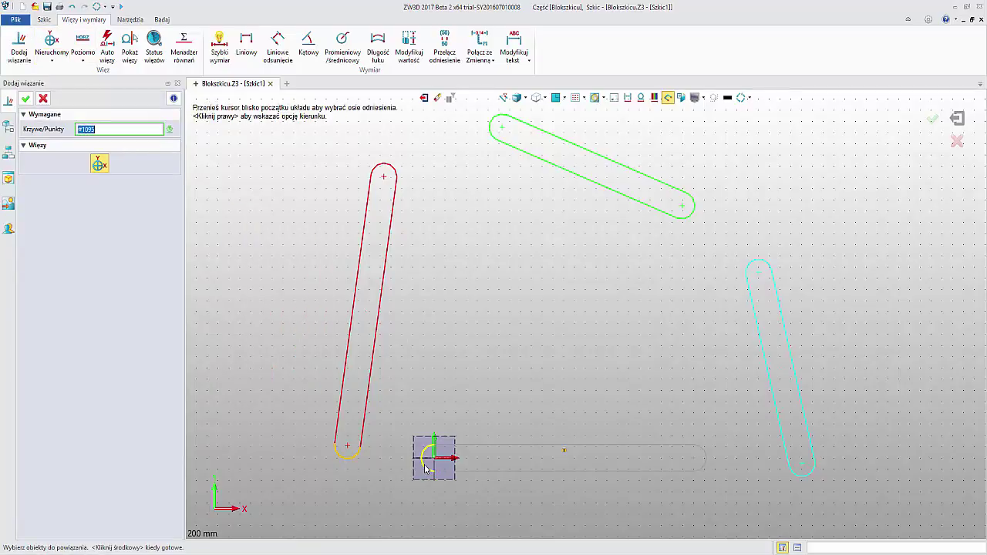
left_click(432, 458)
middle_click(481, 321)
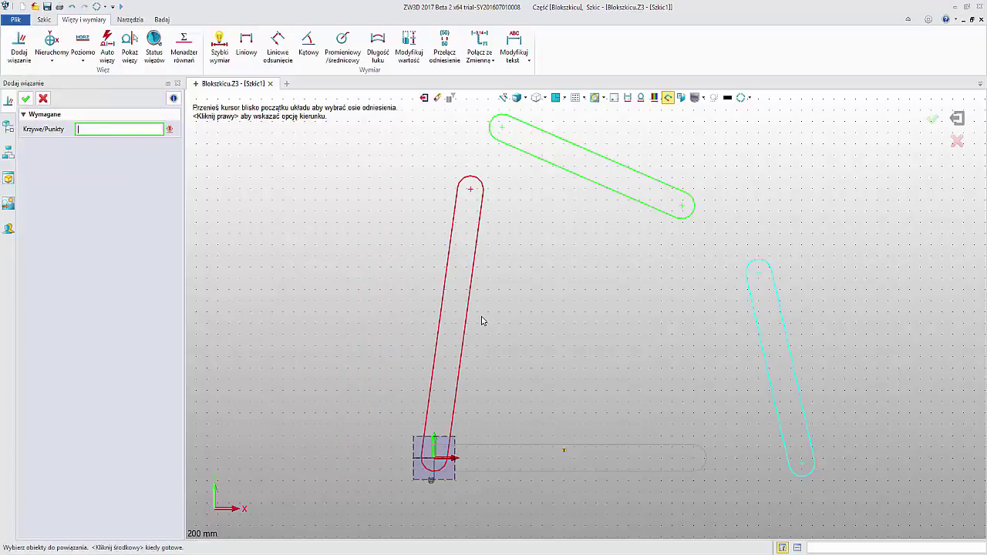
left_click(491, 129)
left_click(469, 188)
middle_click(579, 254)
Make Łączący's upper end concentric with Sterujący's free end, and its lower end concentric with the far end of Sztywny.
left_click(745, 262)
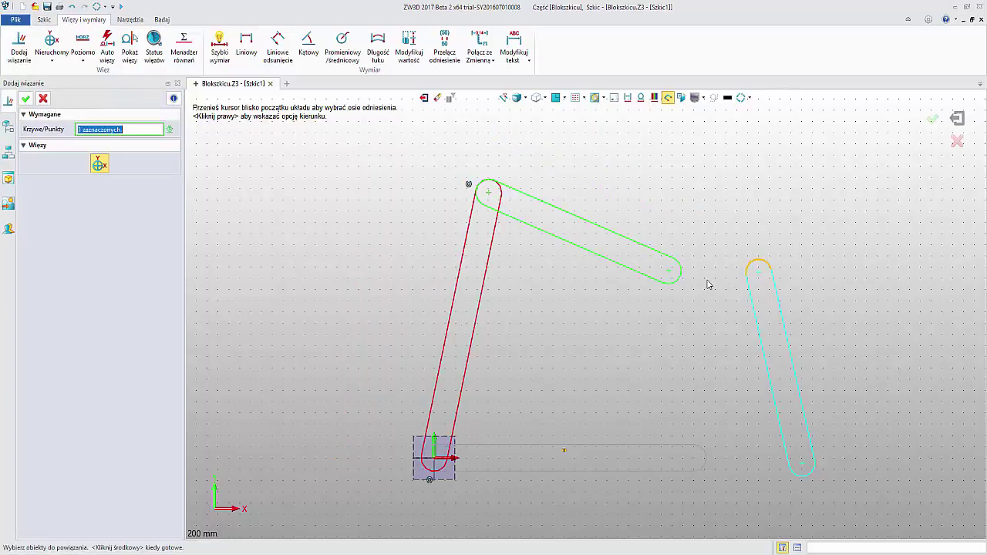
left_click(674, 284)
middle_click(742, 356)
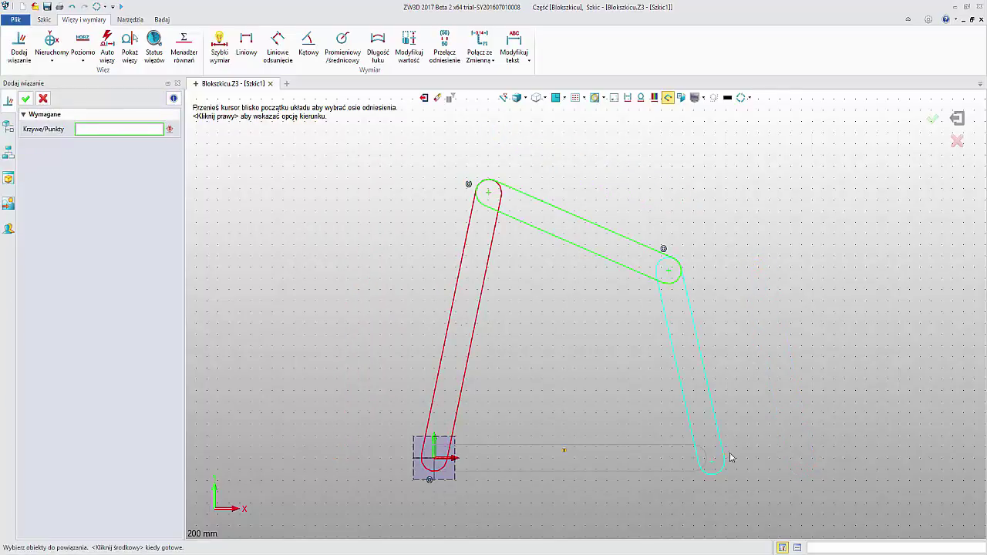
left_click(720, 480)
middle_click(772, 414)
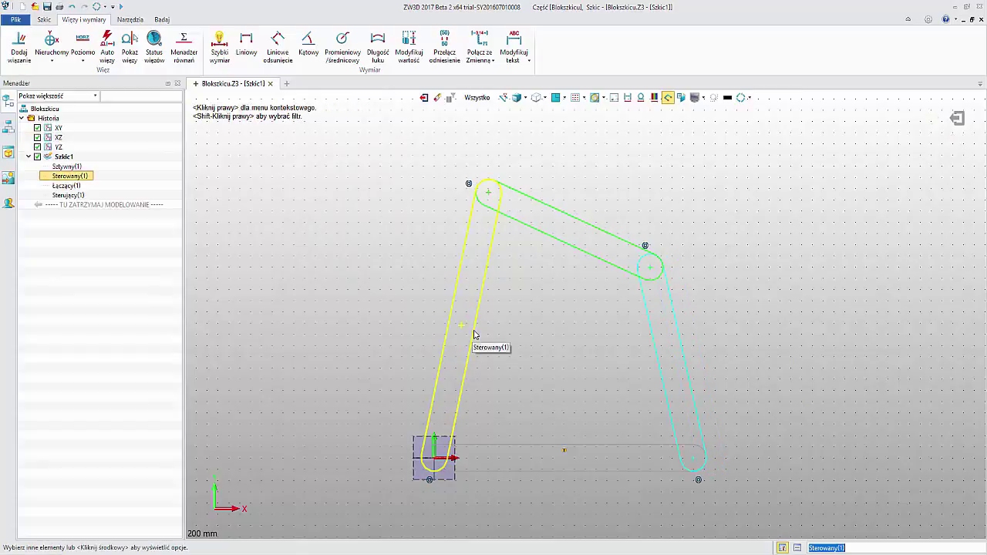
Test the linkage's motion by swinging the Sterowany link slightly counterclockwise and the Łączący link slightly clockwise.
left_click(474, 330)
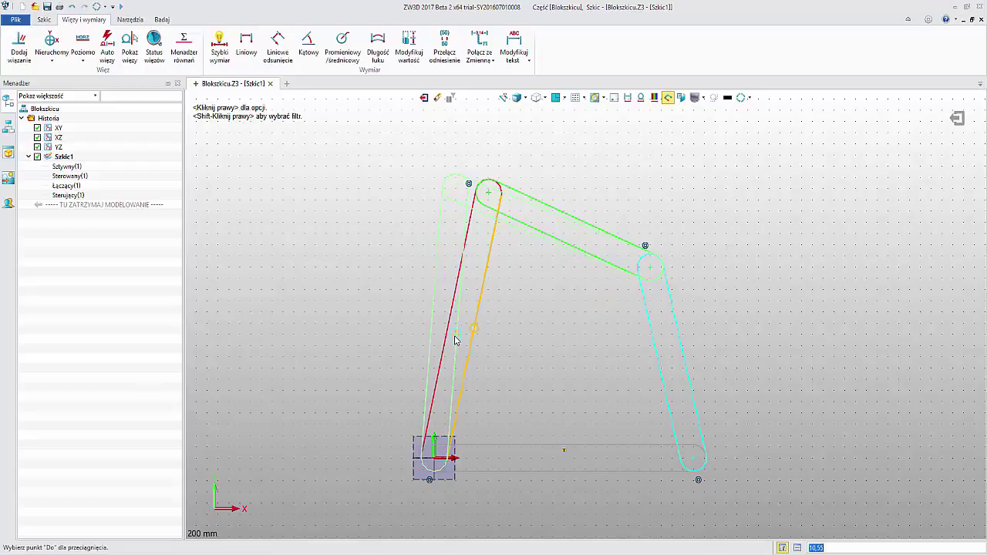
left_click(455, 339)
left_click(645, 331)
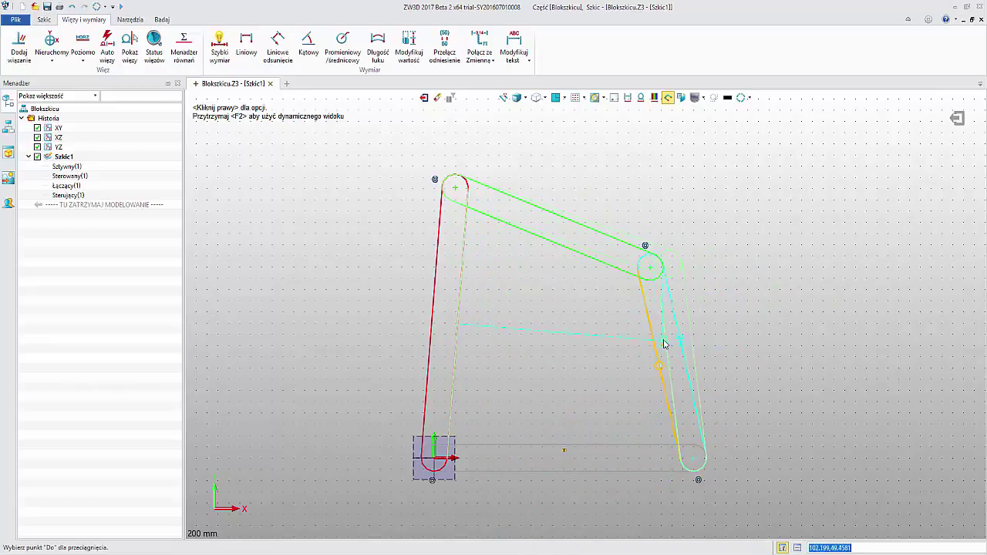
left_click(652, 345)
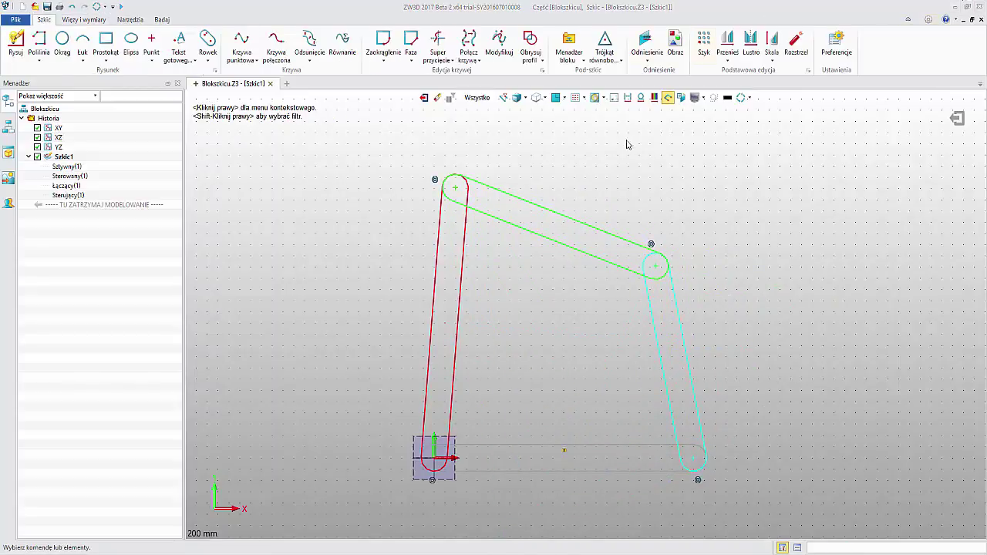
Check the option for changing the Sterujący block to rigid, both in the block manager and directly on the block.
left_click(569, 47)
left_click(893, 191)
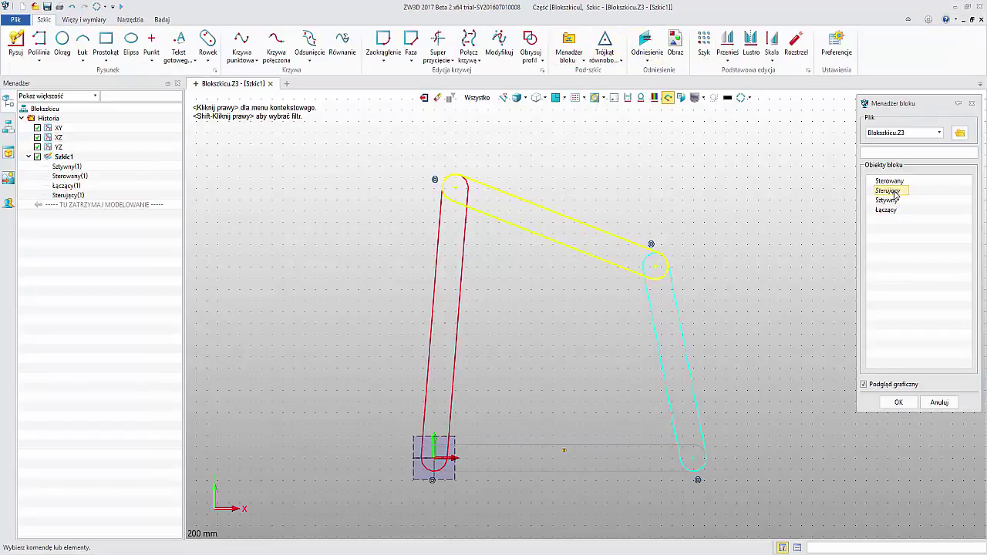
right_click(895, 195)
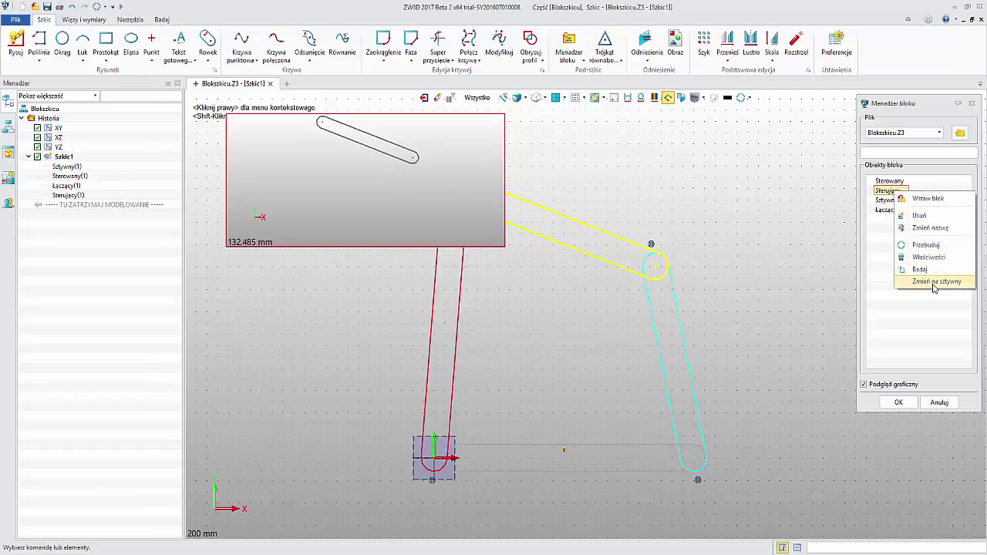
left_click(900, 404)
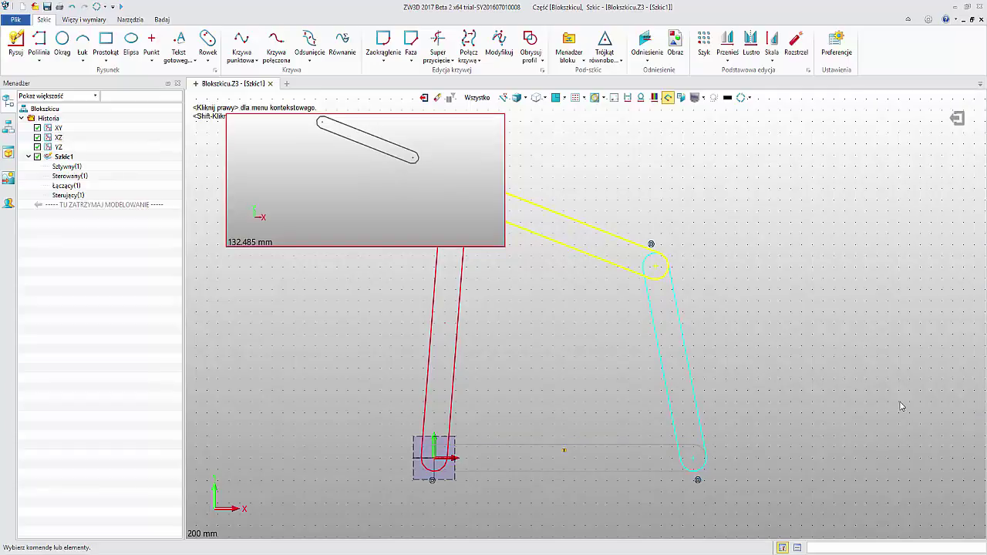
right_click(552, 213)
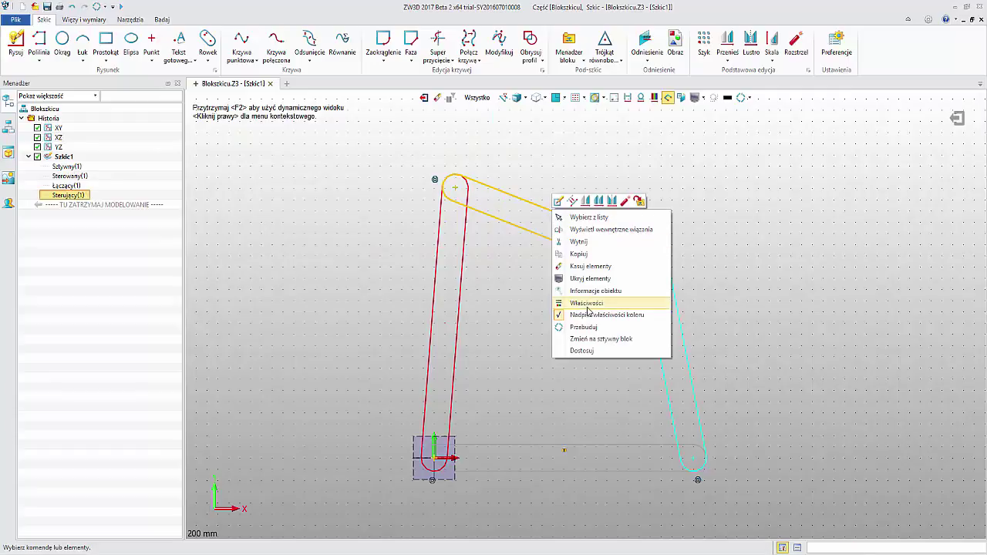
left_click(601, 340)
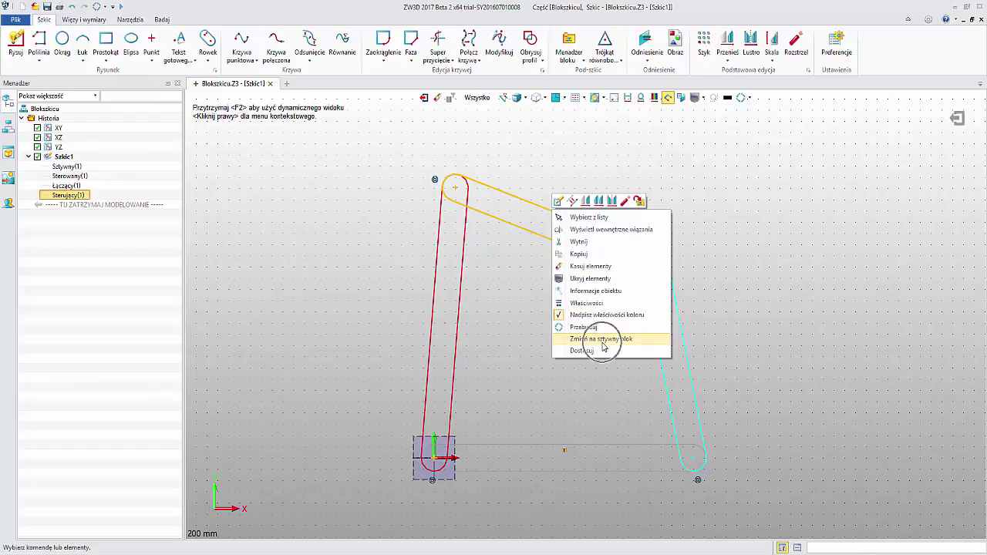
Inside the Sterowany block, add an aligned dimension of 75 mm between its two end-arc centres and exit block editing.
double_click(463, 255)
right_click(287, 168)
key("Escape")
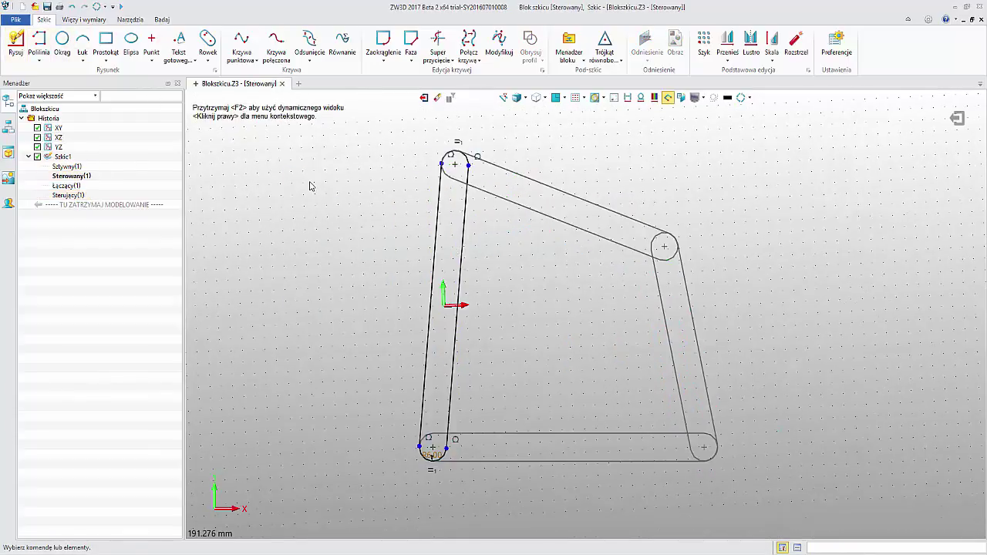
right_click(342, 182)
left_click(359, 159)
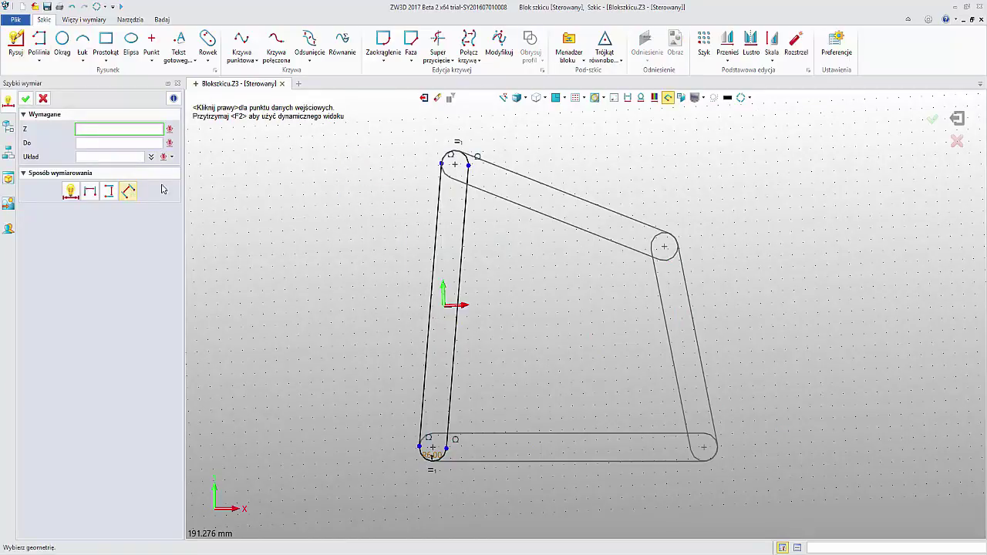
left_click(455, 164)
left_click(433, 448)
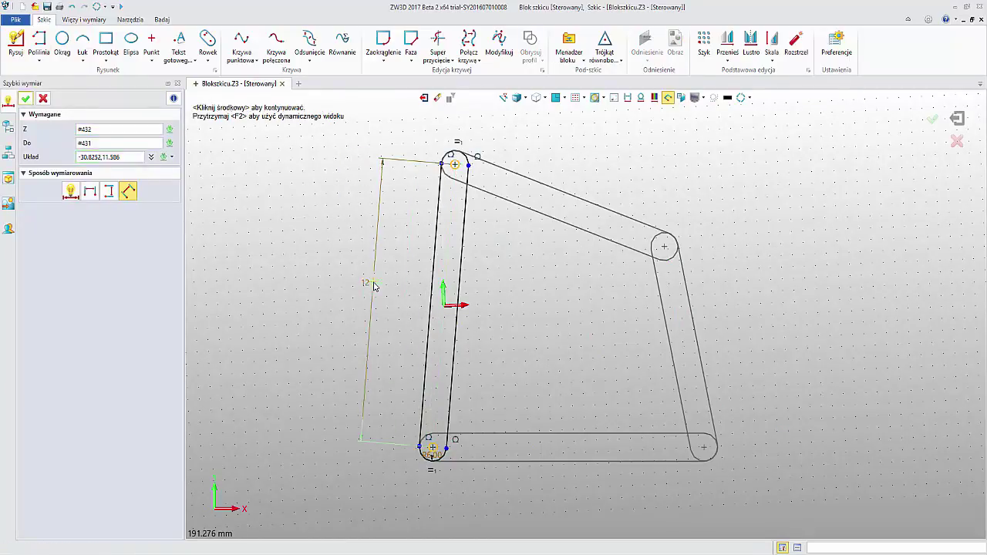
left_click(373, 284)
key("Return")
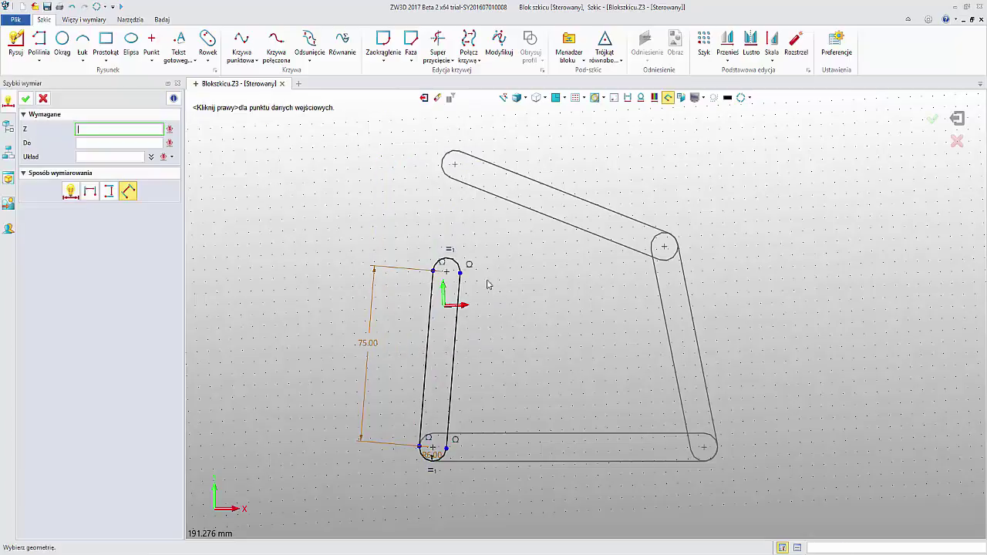
left_click(423, 100)
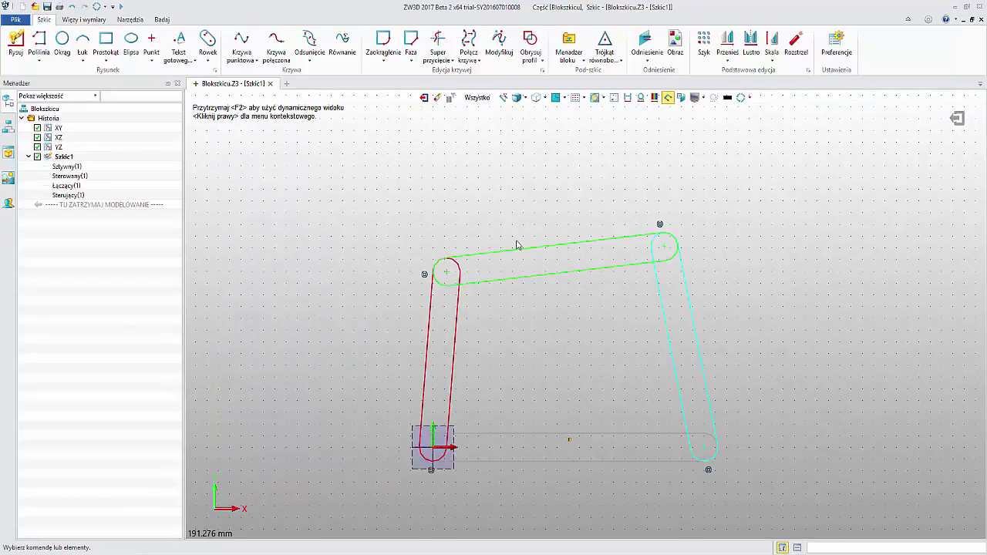
Inside the Sterujący block, add an aligned 88 mm dimension between its two end-arc centres and exit block editing.
double_click(523, 256)
right_click(437, 226)
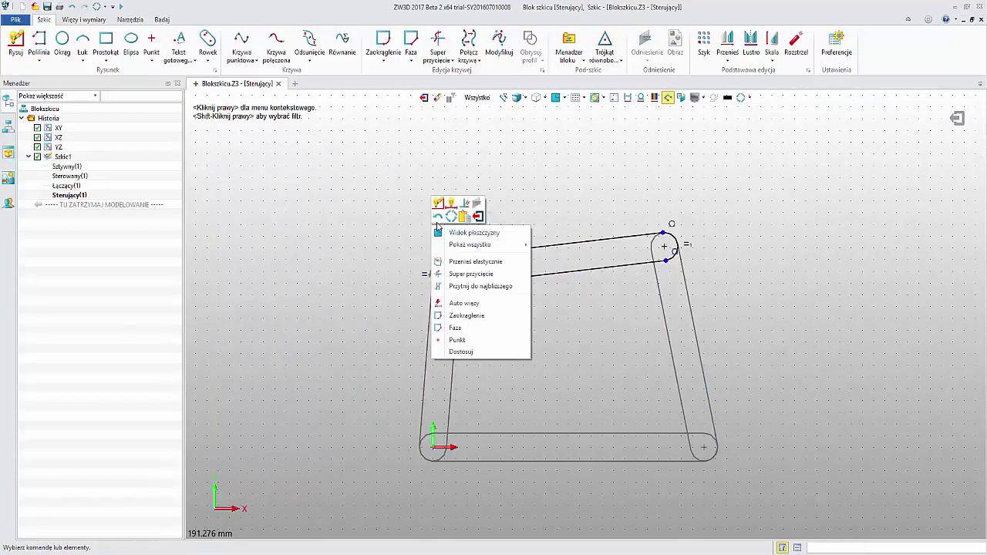
left_click(452, 207)
left_click(437, 272)
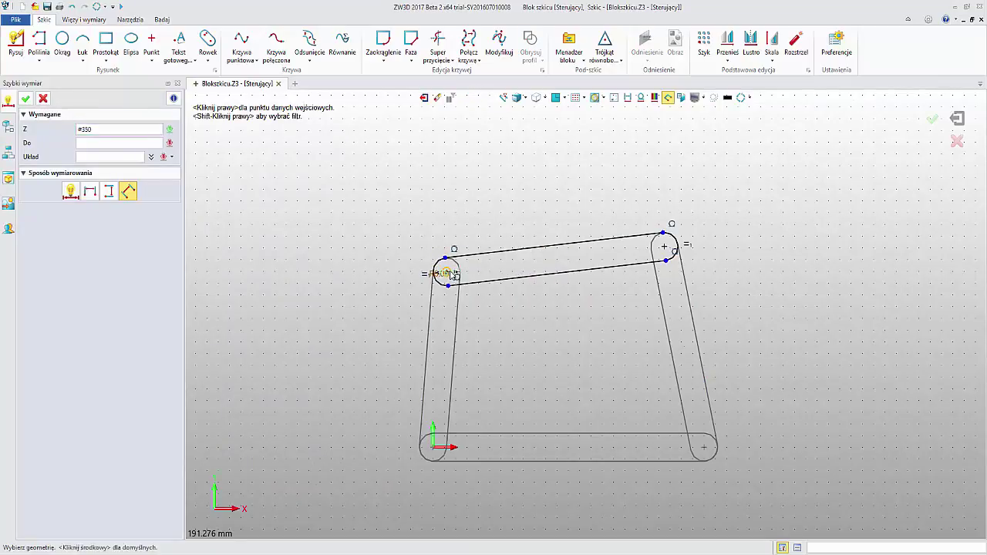
left_click(676, 252)
left_click(553, 189)
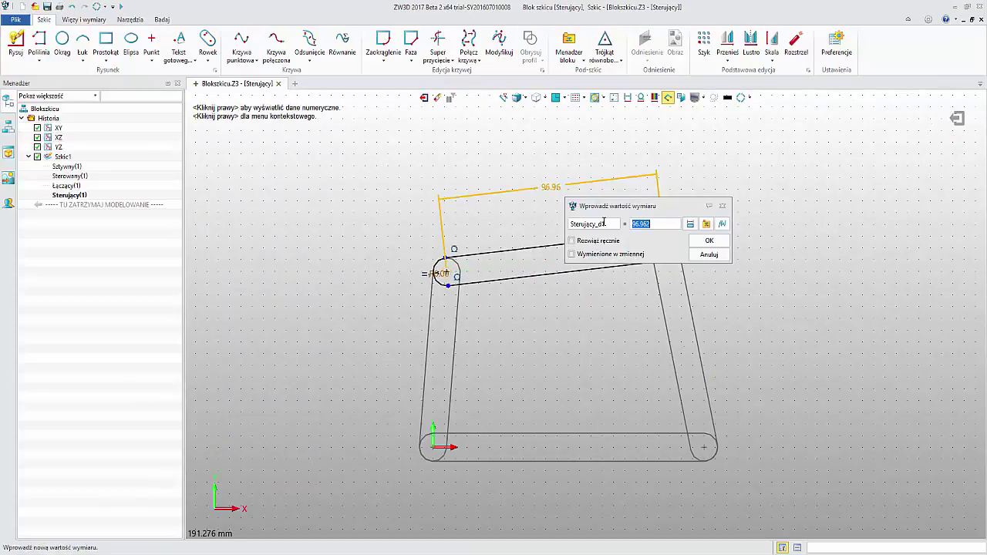
key("Return")
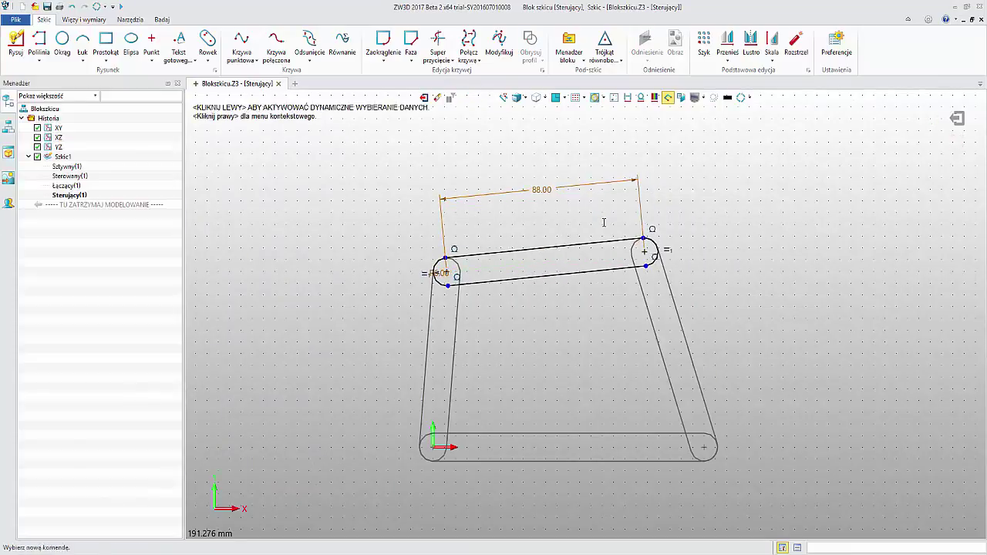
middle_click(705, 254)
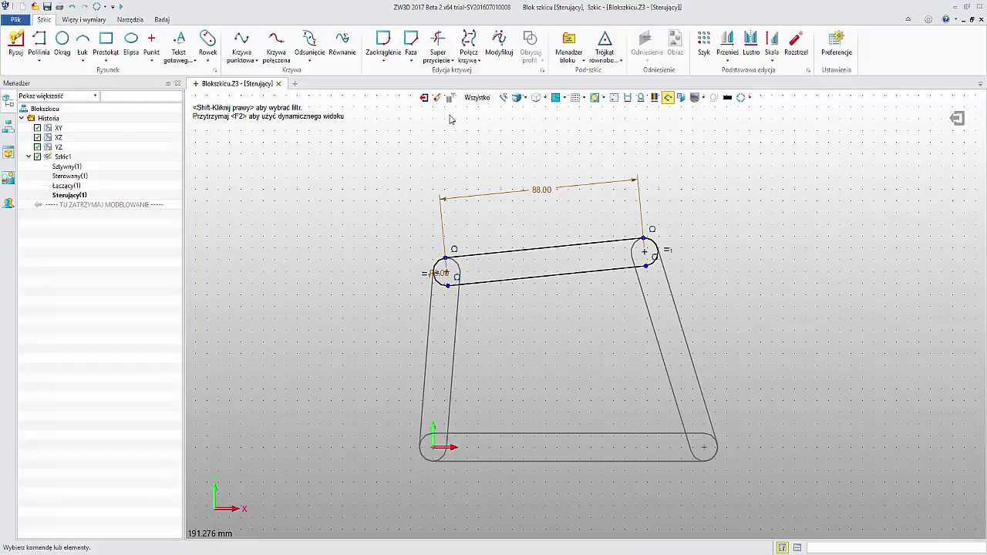
middle_click(591, 201)
Inside the Łączący block, add an aligned 60 mm dimension between its two end-arc centres and exit block editing.
double_click(672, 282)
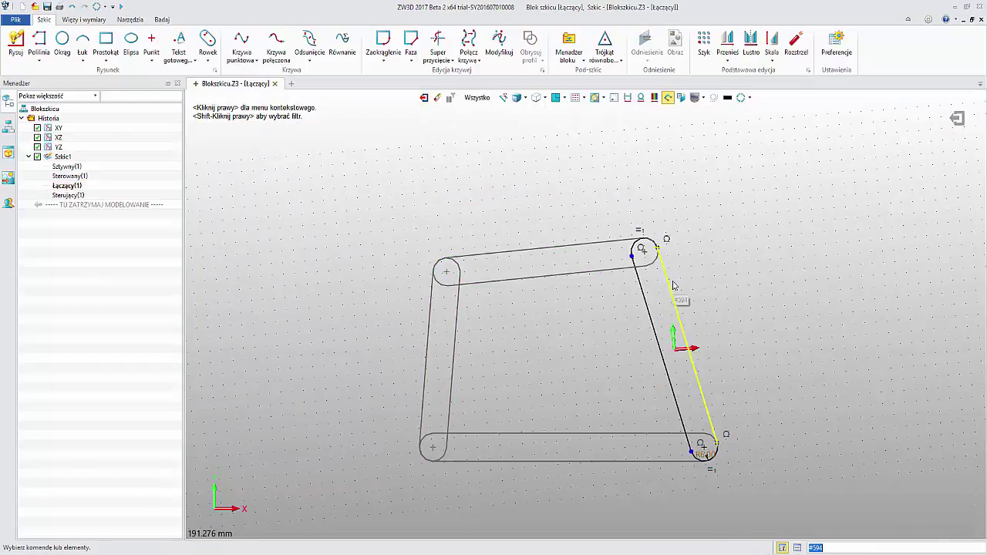
right_click(701, 265)
left_click(722, 242)
left_click(641, 249)
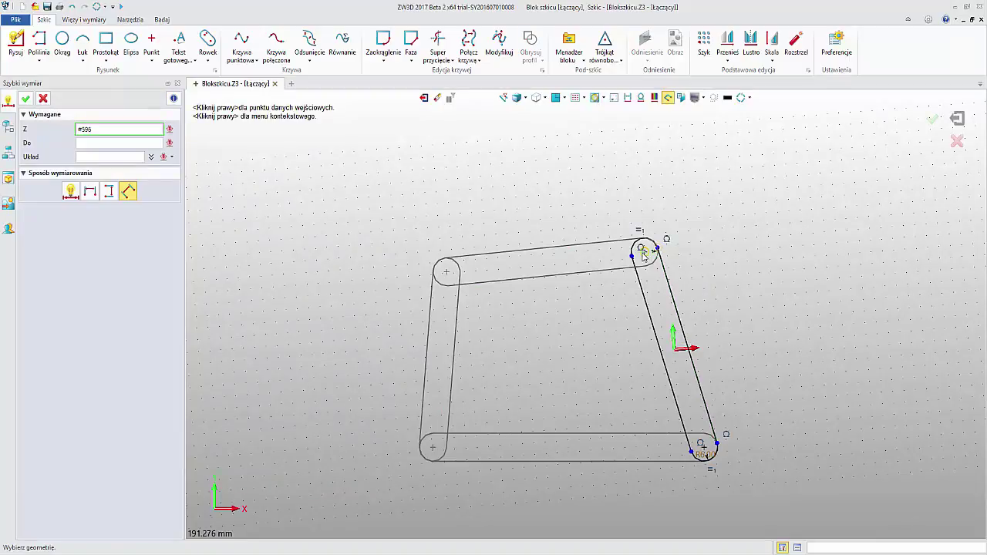
left_click(704, 450)
left_click(824, 345)
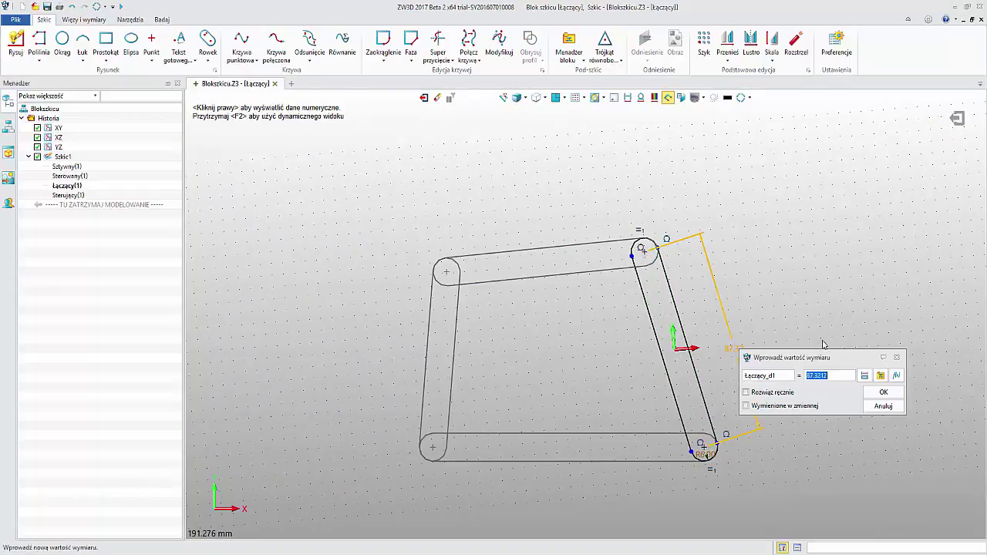
key("Return")
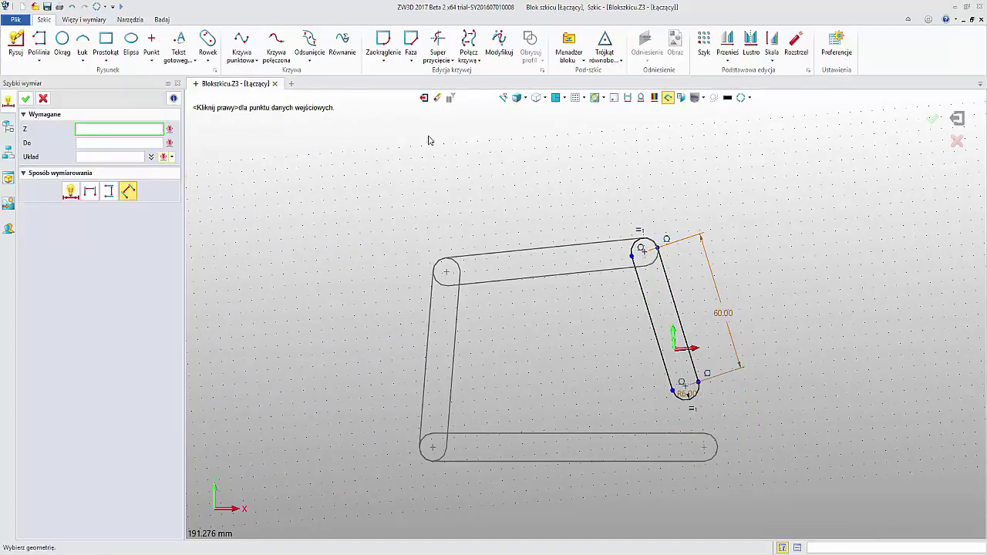
left_click(425, 98)
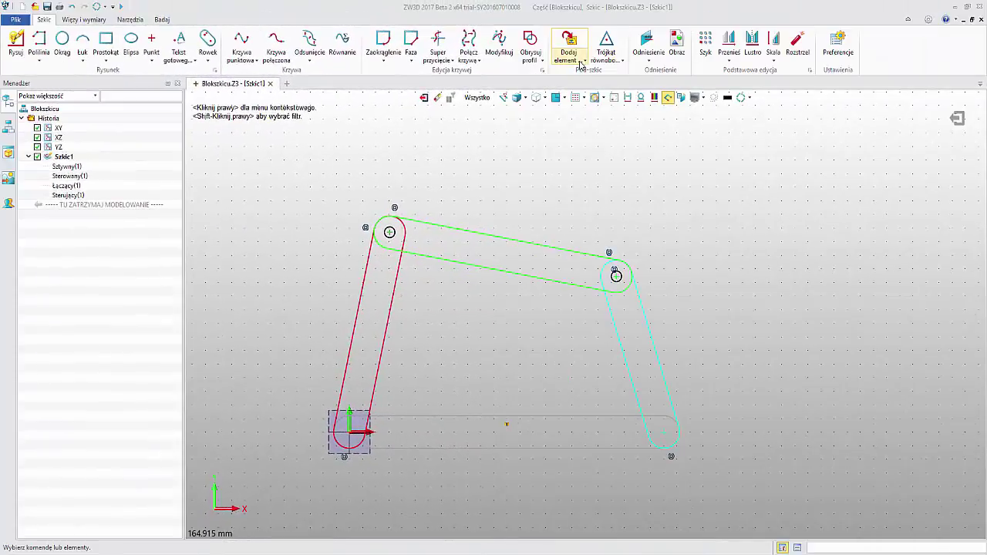
Add the two small circles at the upper pivots as elements of the Sterujący block.
left_click(581, 65)
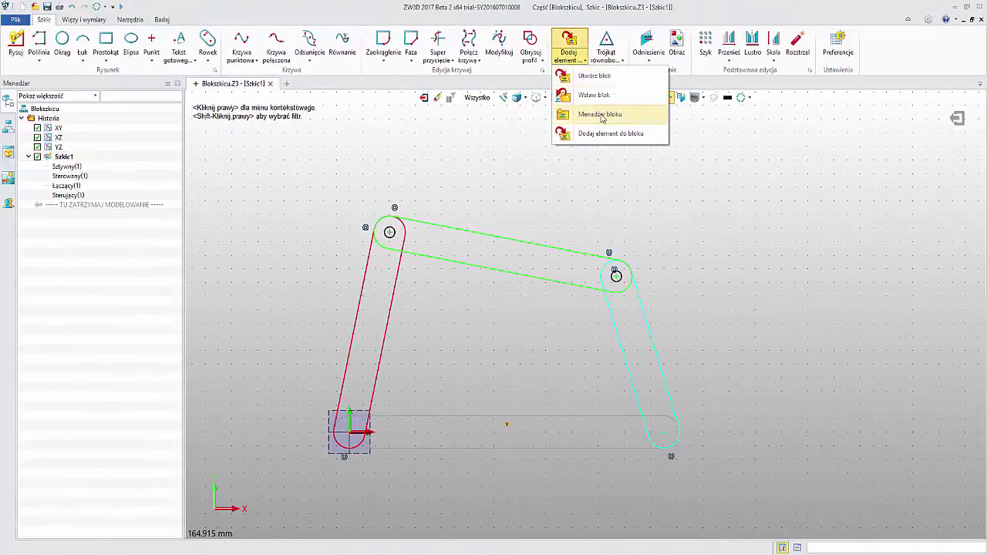
left_click(590, 114)
left_click(391, 231)
left_click(616, 276)
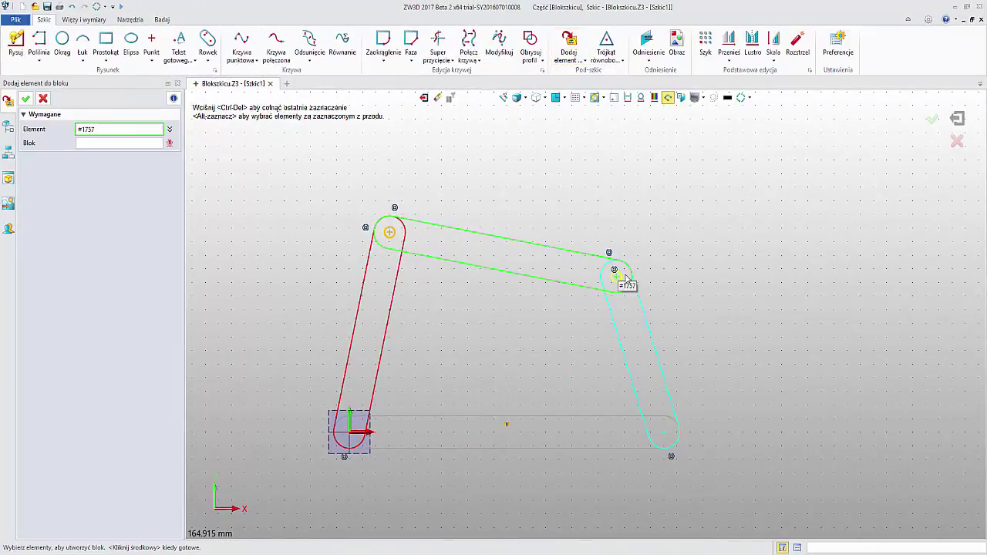
middle_click(551, 173)
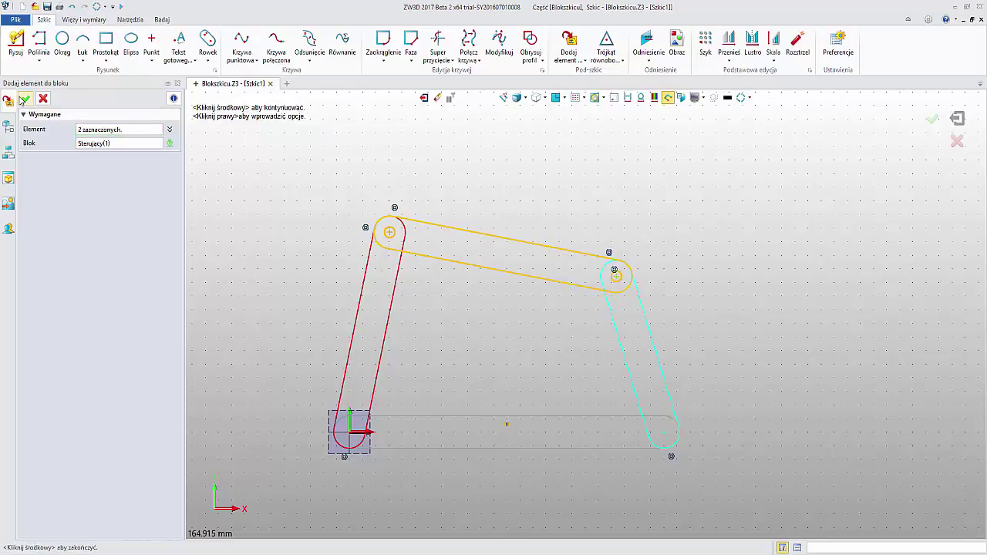
left_click(26, 99)
Examine the extended Sterujący block up close and review the block list in the block manager.
scroll(502, 235, "up", 3)
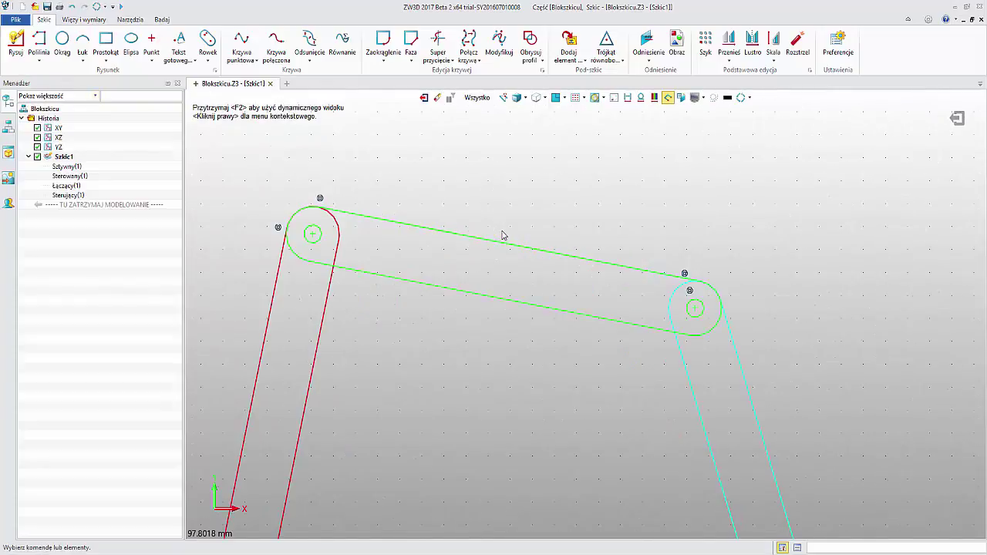
scroll(502, 234, "down", 2)
left_click(584, 60)
left_click(594, 106)
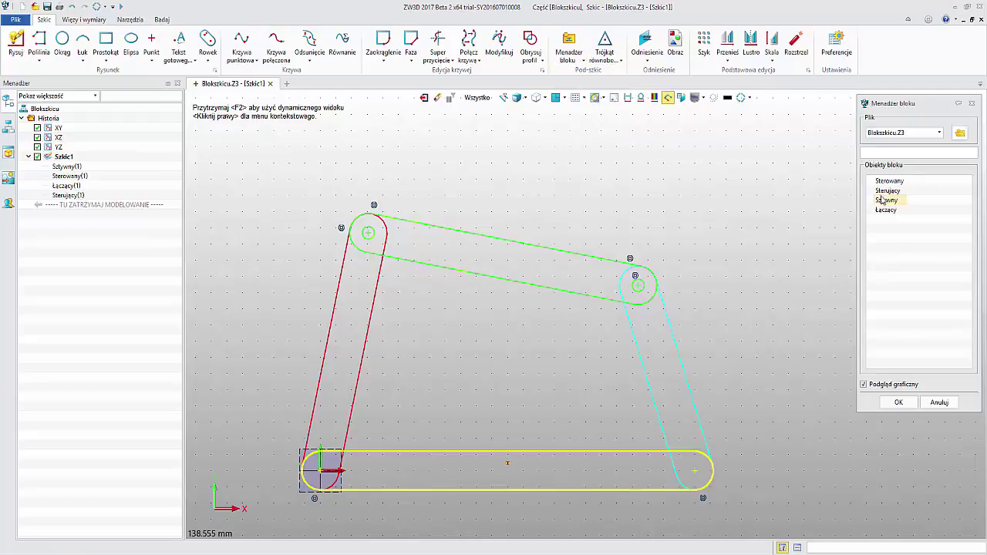
left_click(899, 402)
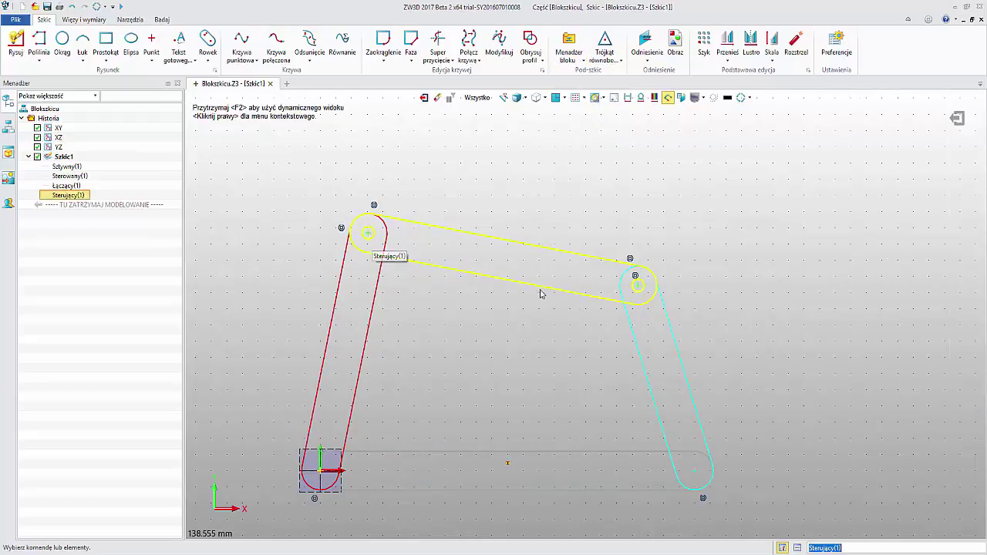
Test the linkage's motion by swinging the Sterowany link counterclockwise past vertical and back clockwise.
left_click_drag(540, 294, 516, 522)
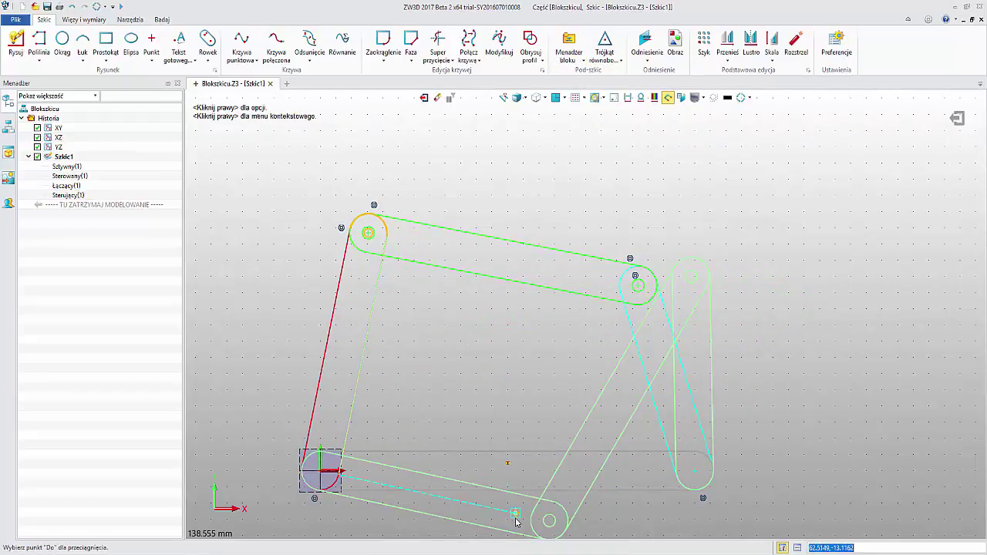
left_click(282, 274)
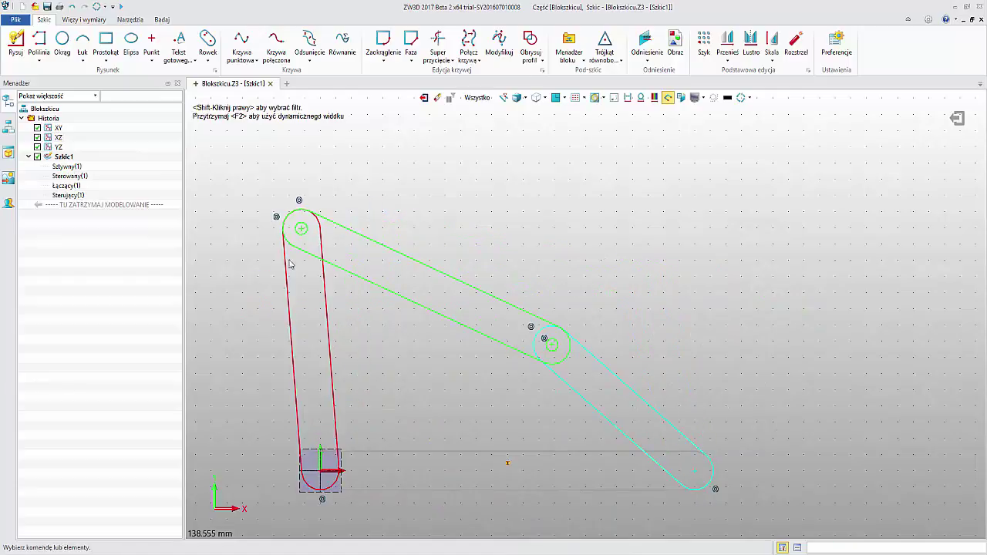
left_click_drag(302, 212, 354, 221)
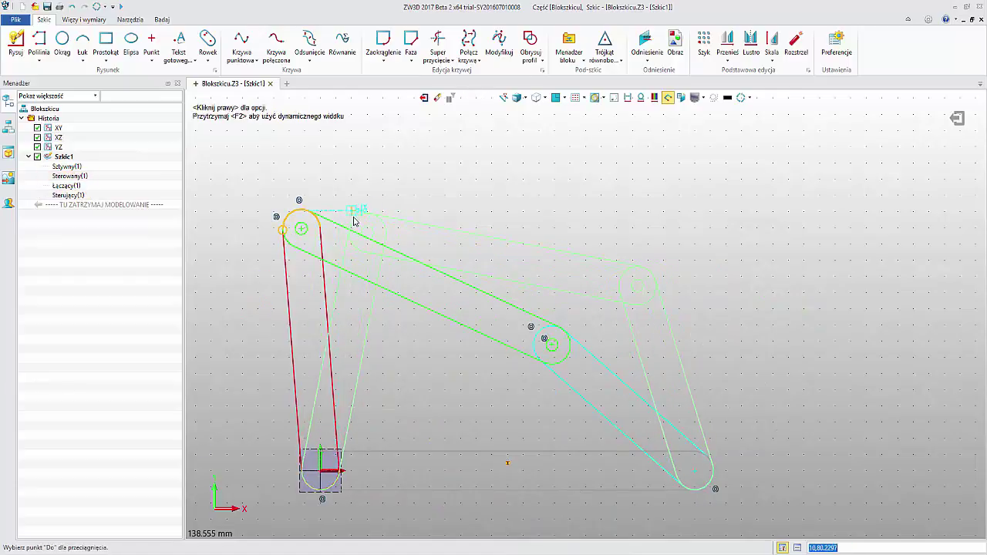
left_click(357, 222)
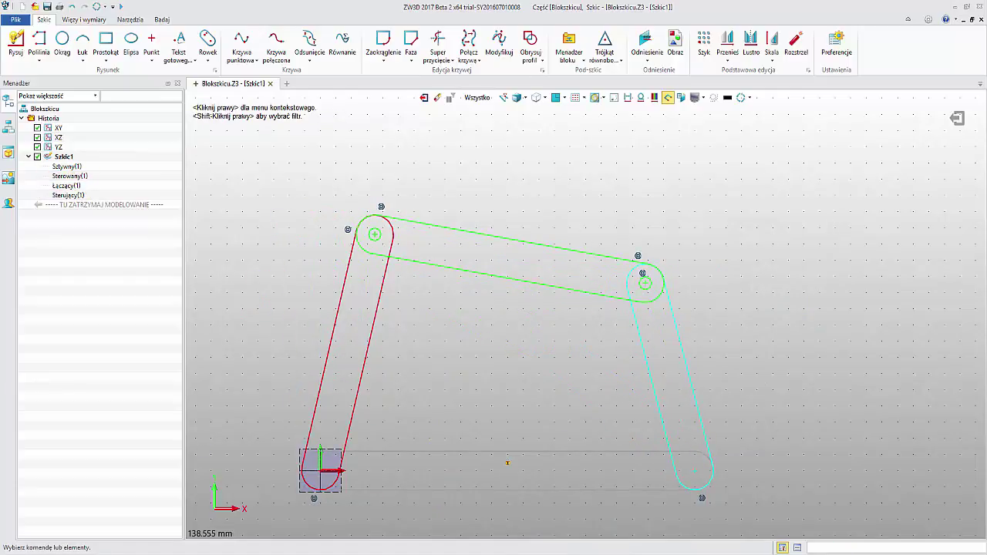
Combine all four link blocks into one flexible block named Blokpołączony.
left_click_drag(236, 166, 839, 522)
right_click(564, 304)
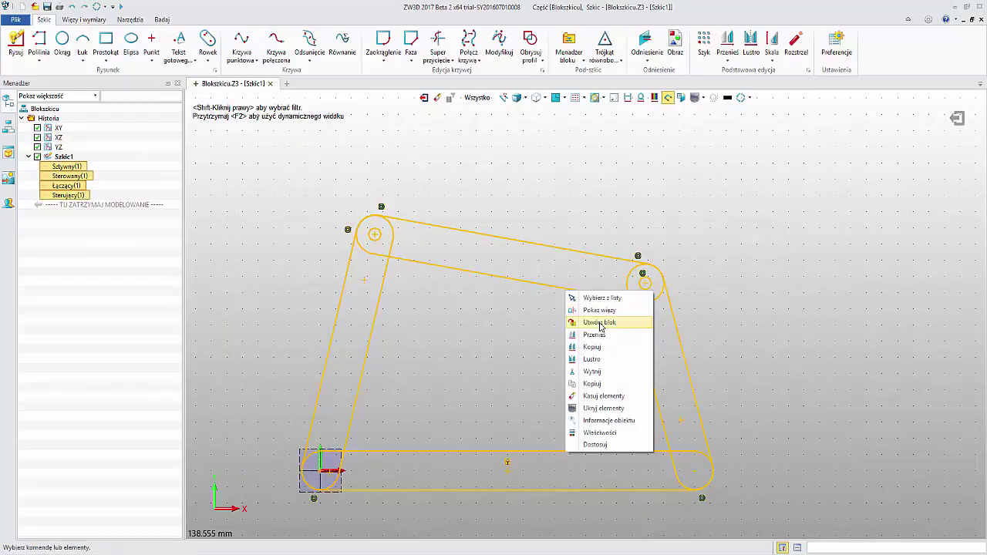
left_click(586, 319)
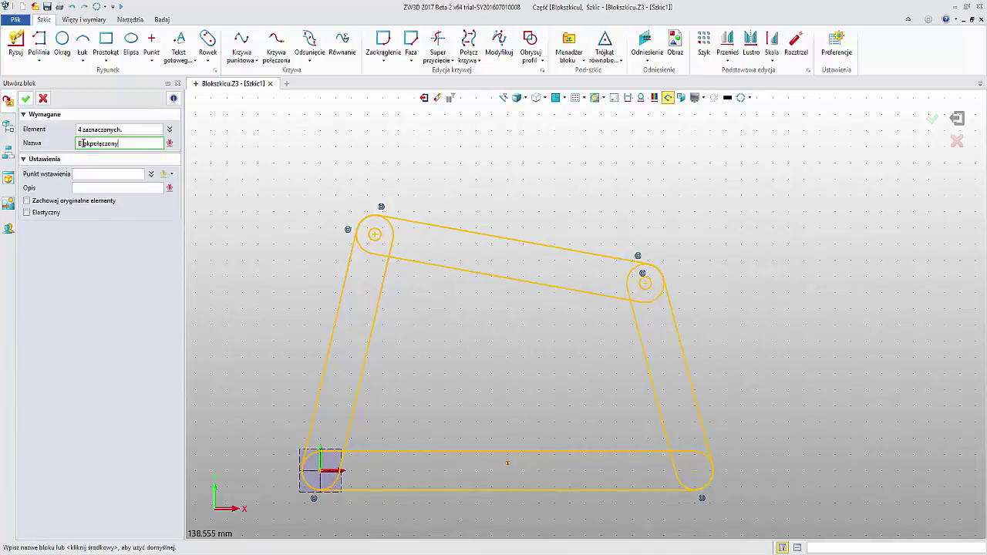
left_click(28, 213)
left_click(25, 100)
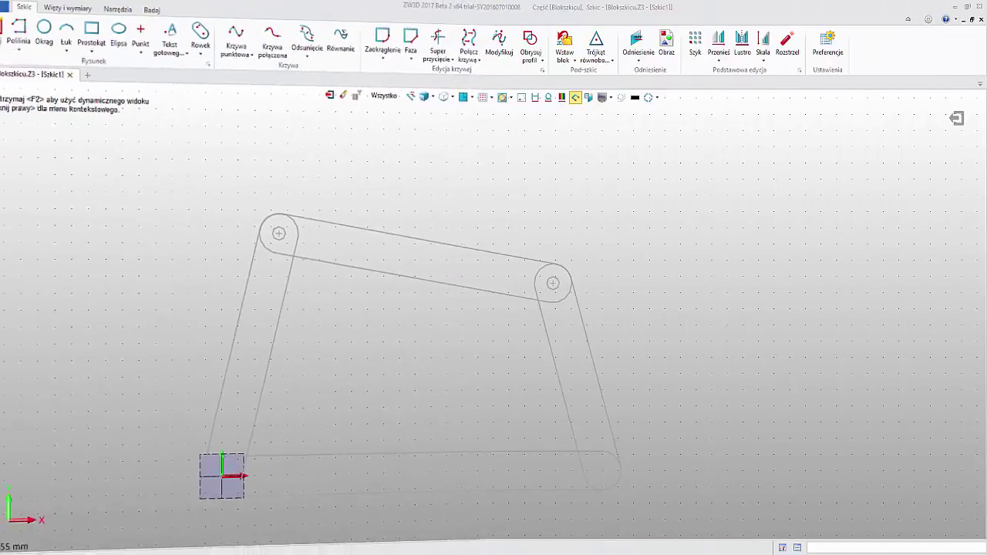
Create a standalone sketch named Blok and insert the Blokpołączony block with its insertion point below and left of the origin.
key("ctrl+n")
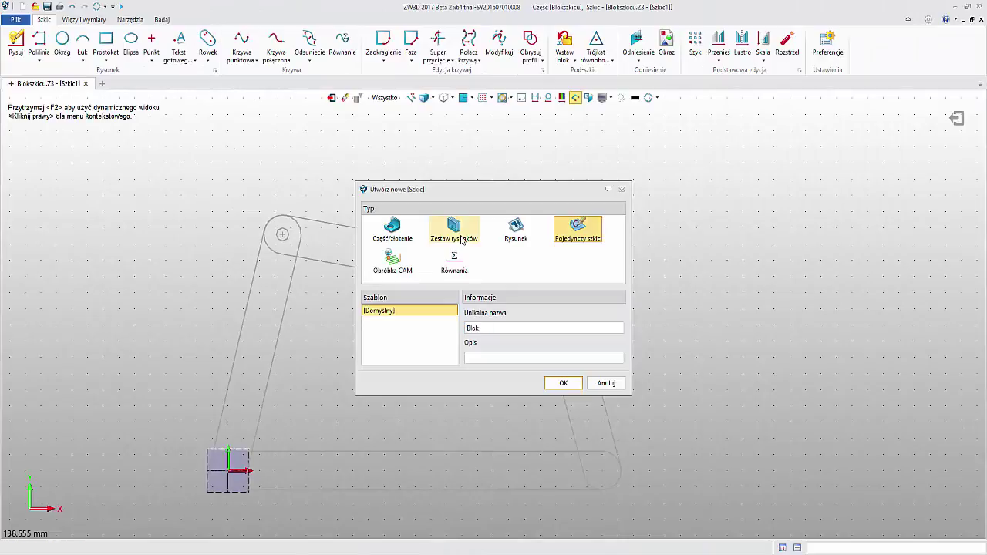
key("Return")
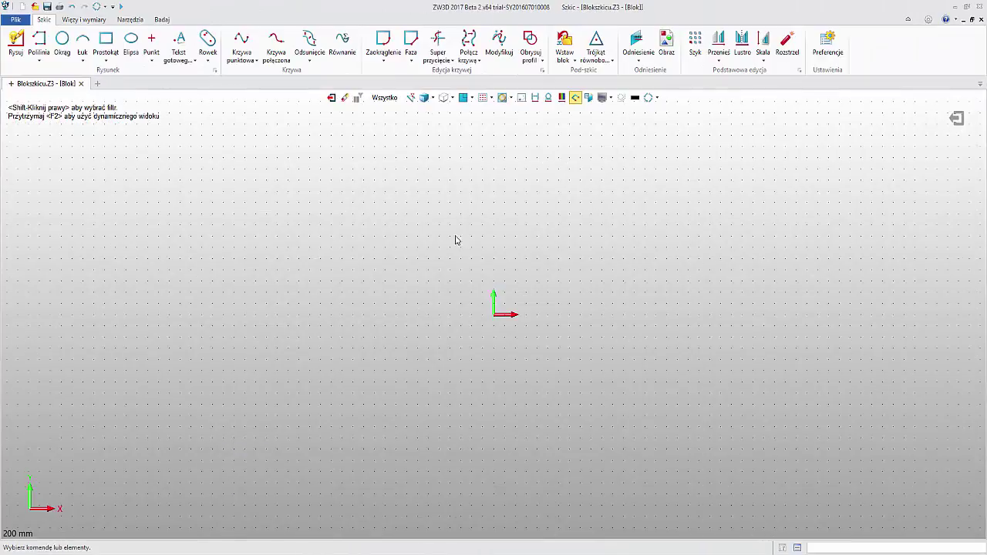
left_click(571, 39)
left_click(877, 189)
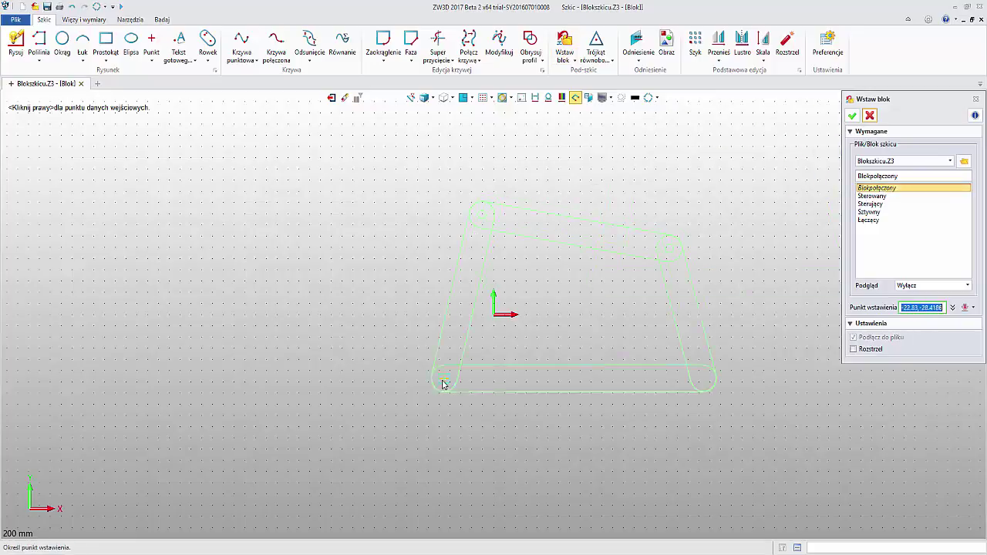
left_click(378, 379)
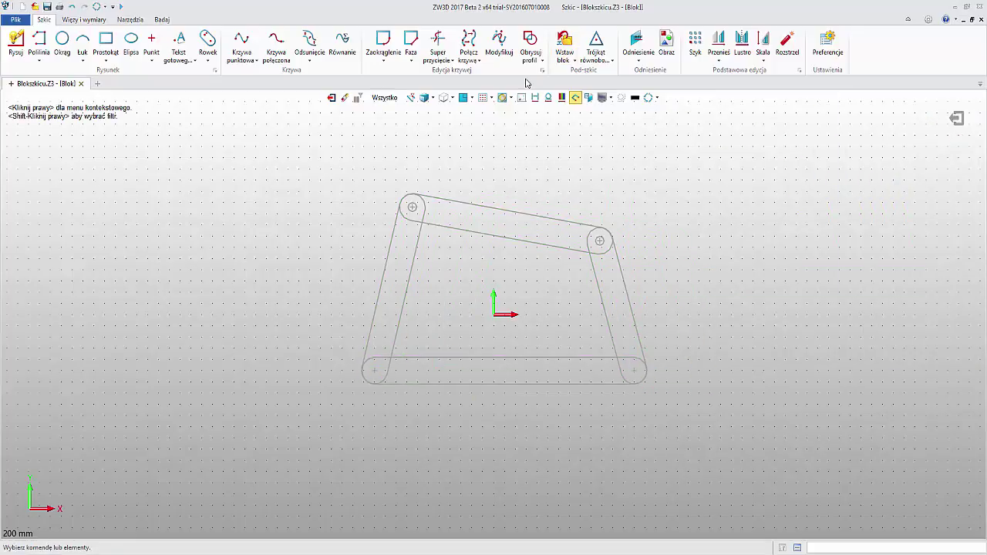
Constrain the inserted block's lower-left pivot centre to the origin and its lower-right pivot centre onto the X axis.
right_click(505, 145)
left_click(536, 142)
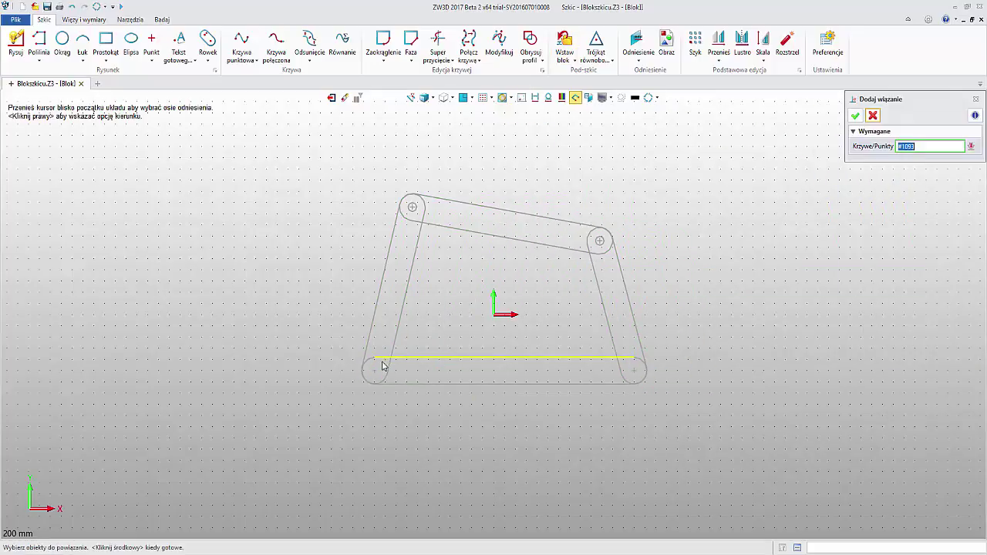
left_click(494, 315)
middle_click(569, 336)
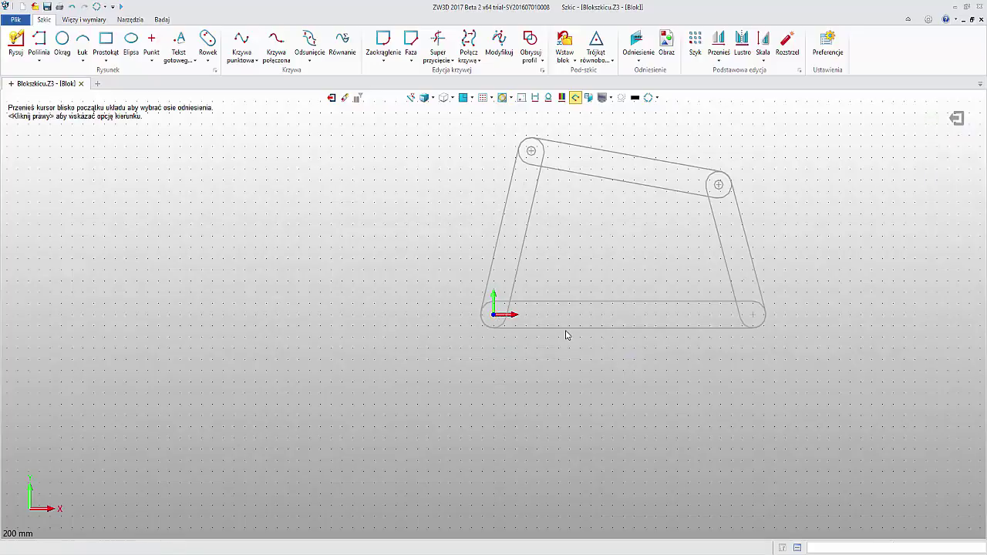
left_click(521, 318)
left_click(742, 319)
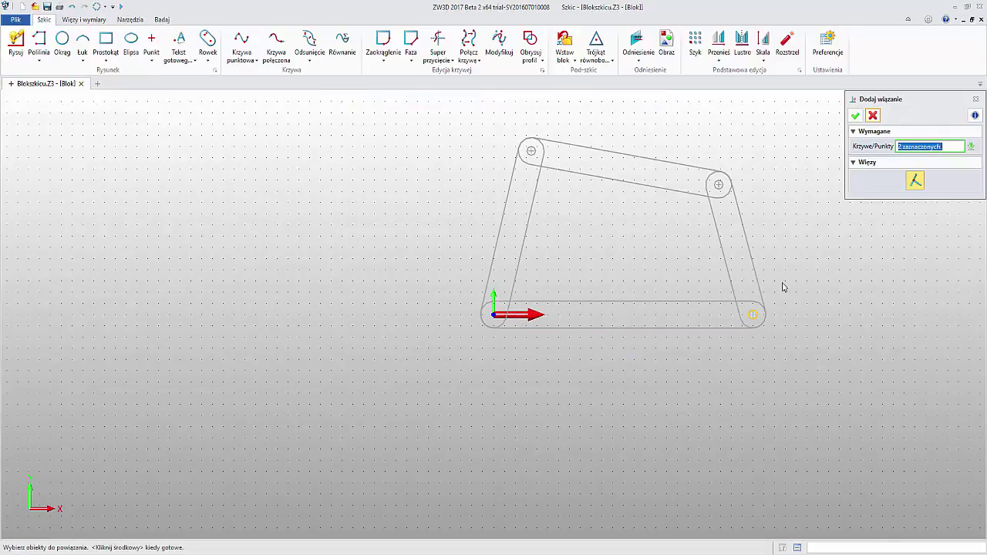
middle_click(572, 272)
left_click(855, 115)
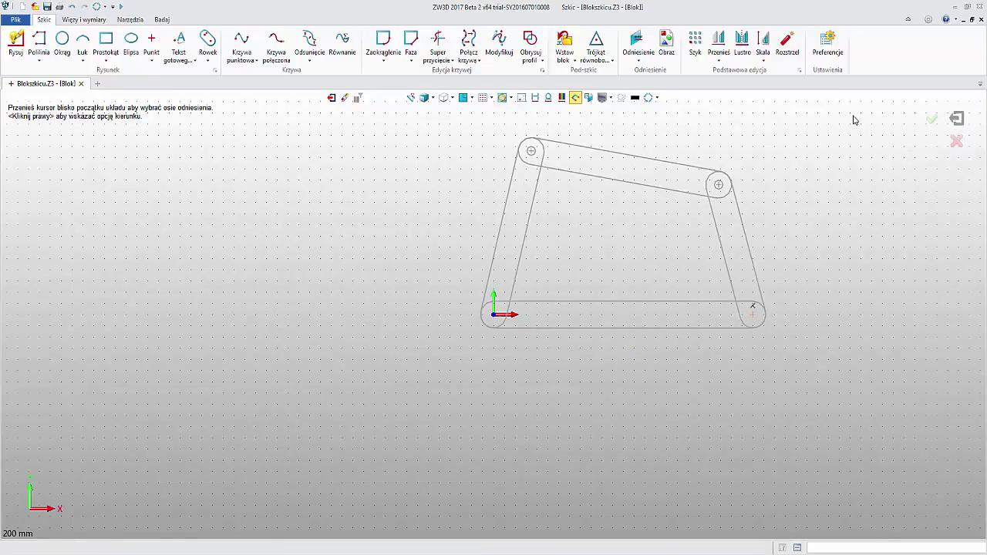
Test the inserted flexible block's motion by swinging its left link clockwise and back towards upright.
left_click(512, 182)
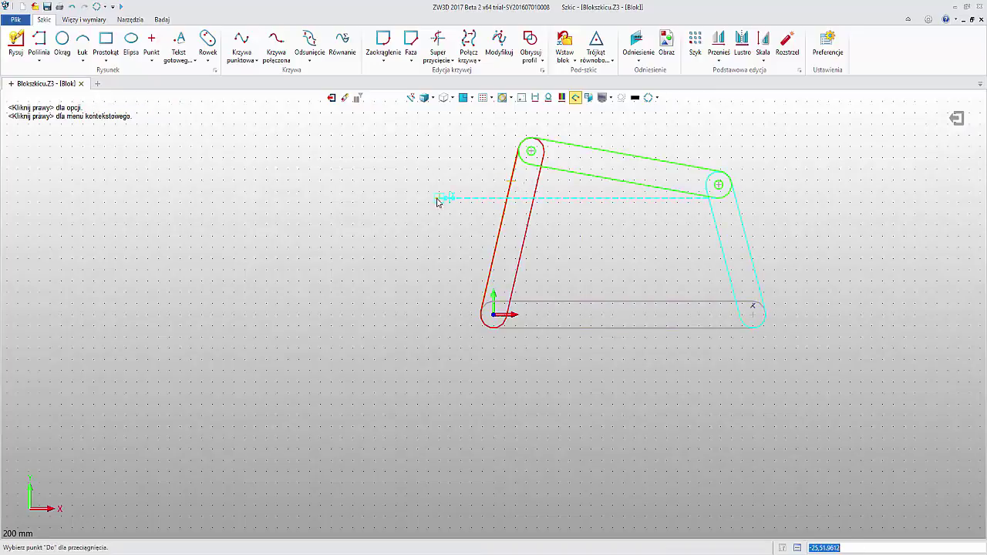
left_click(531, 150)
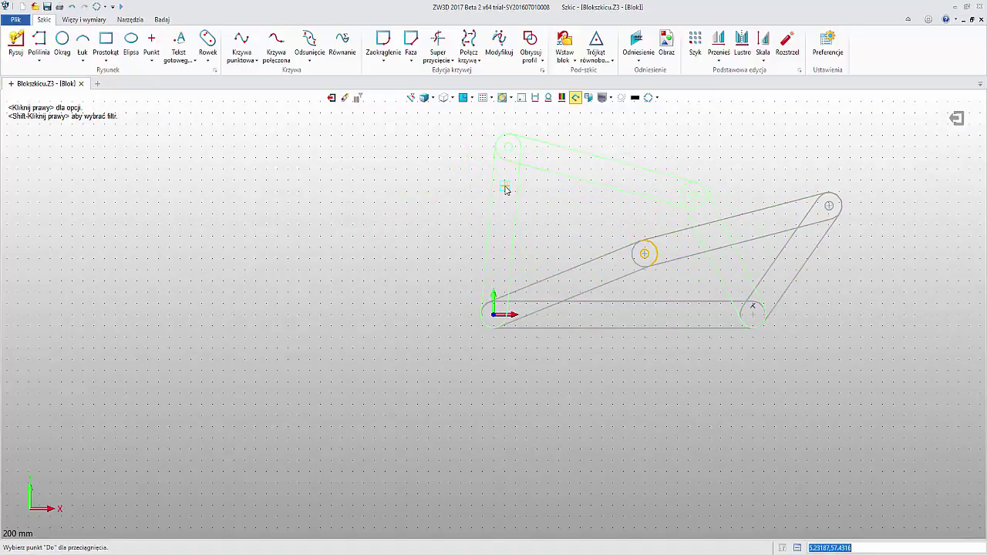
left_click(506, 193)
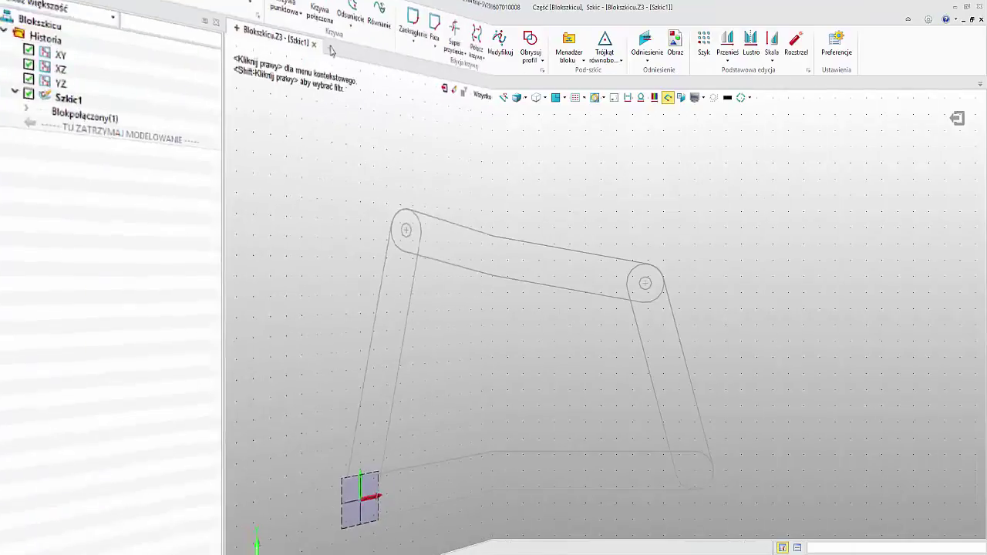
Create a new standalone sketch file named Blok.
key("ctrl+n")
left_click(523, 232)
left_click(578, 229)
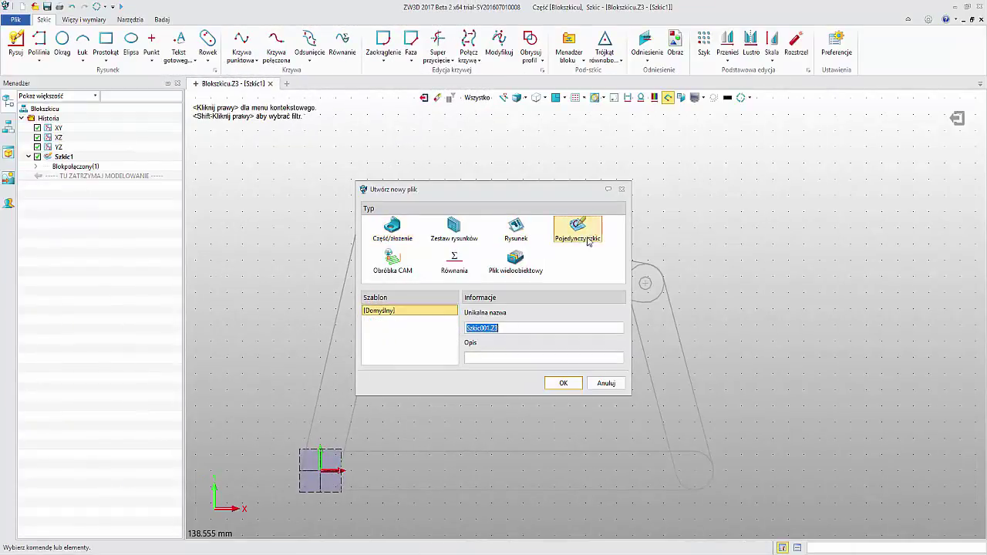
type("Blok")
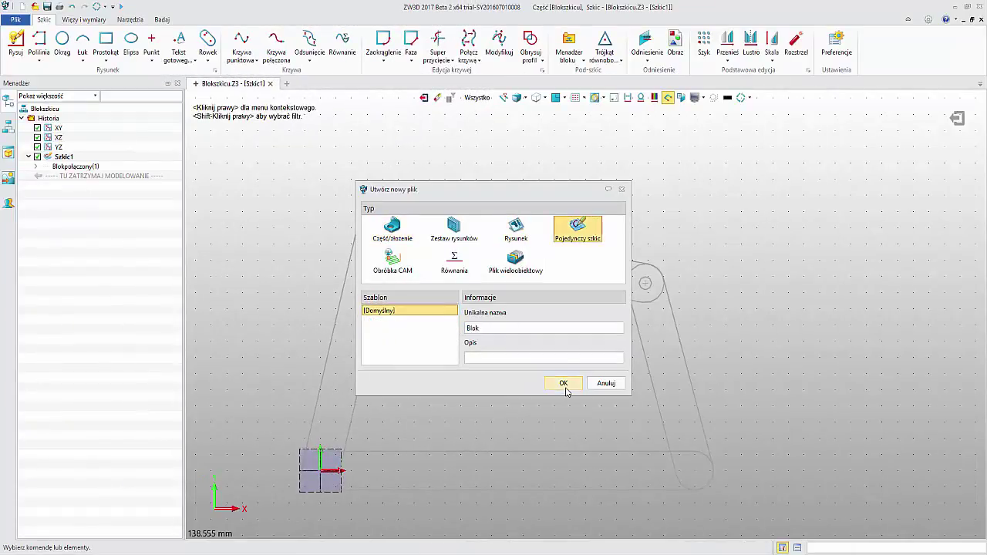
left_click(565, 389)
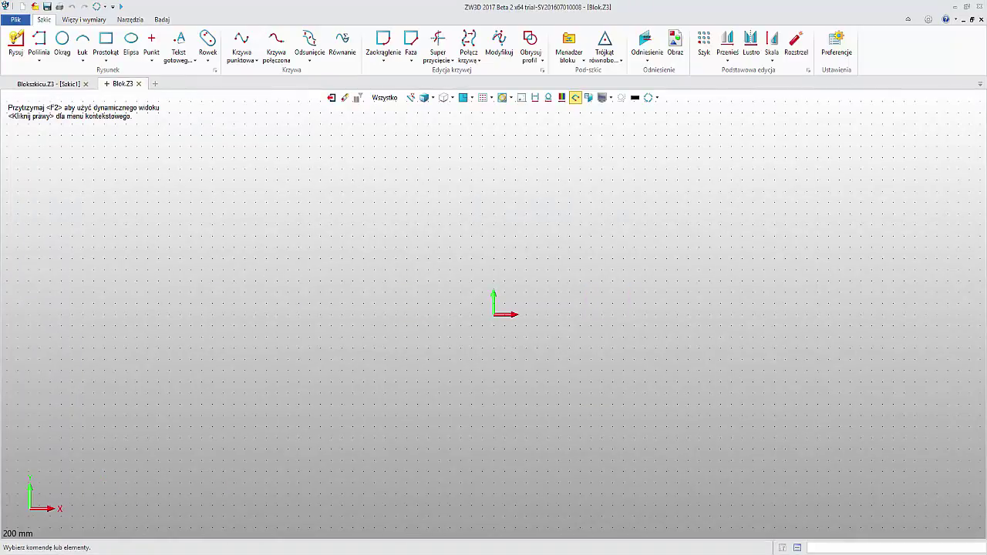
Insert the Blokpołączony block from Blokszkicu.Z3 with its insertion point below and left of the origin.
left_click(568, 48)
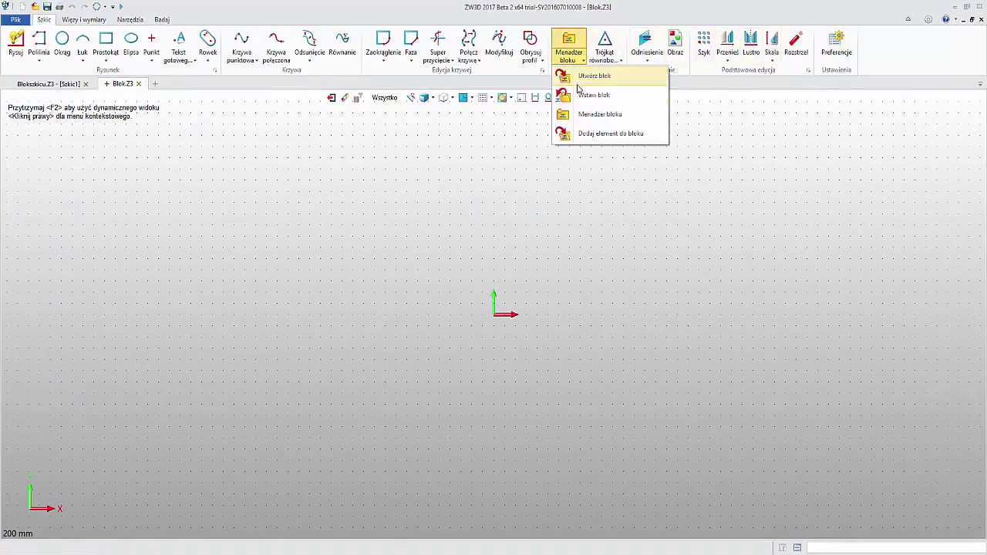
left_click(592, 73)
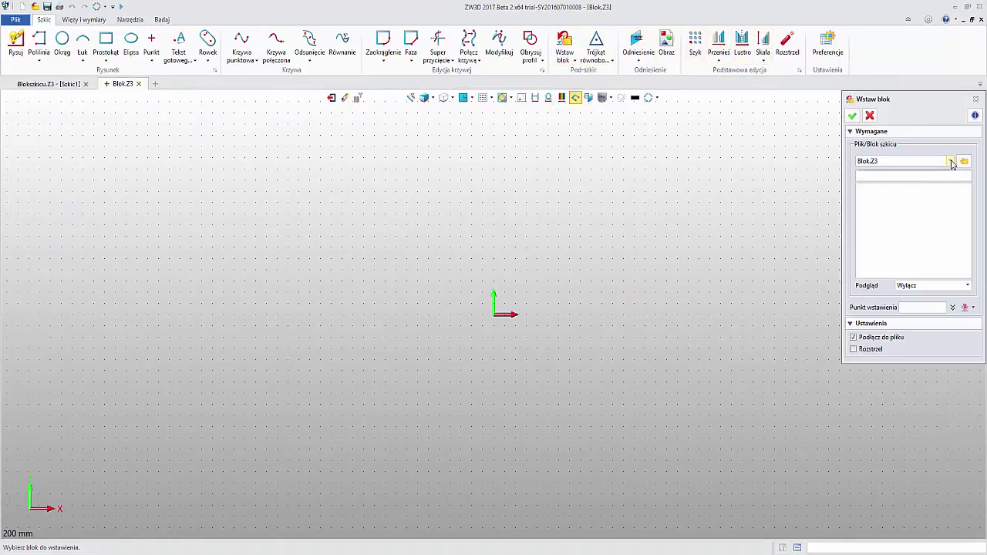
left_click(951, 161)
left_click(930, 179)
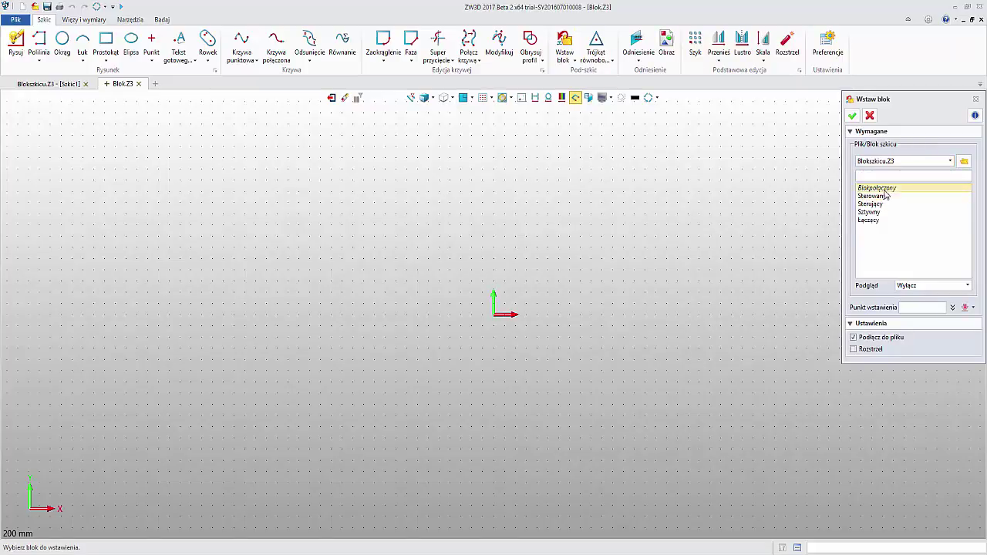
left_click(885, 191)
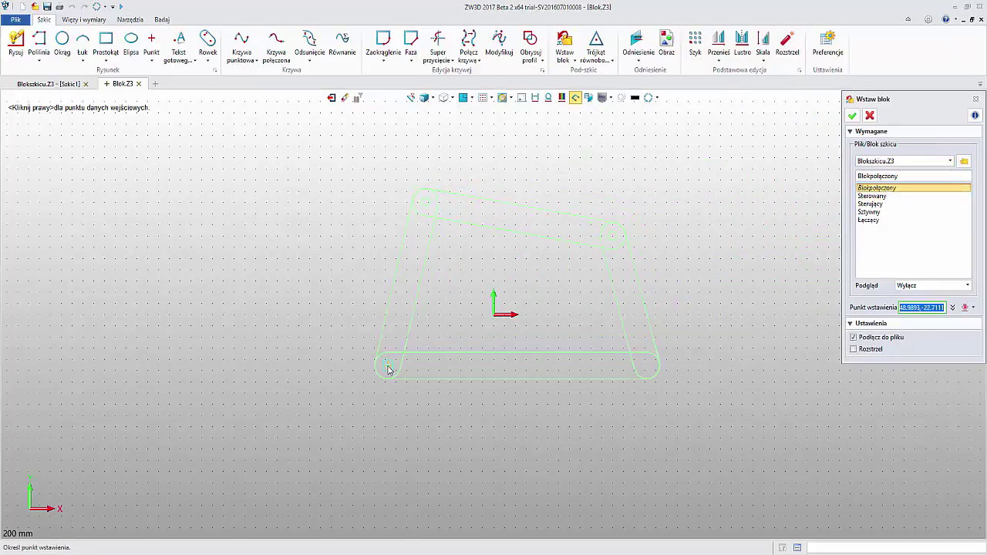
left_click(388, 369)
Constrain the inserted block's lower-left pivot centre to the origin and its lower-right pivot centre onto the X axis.
right_click(555, 282)
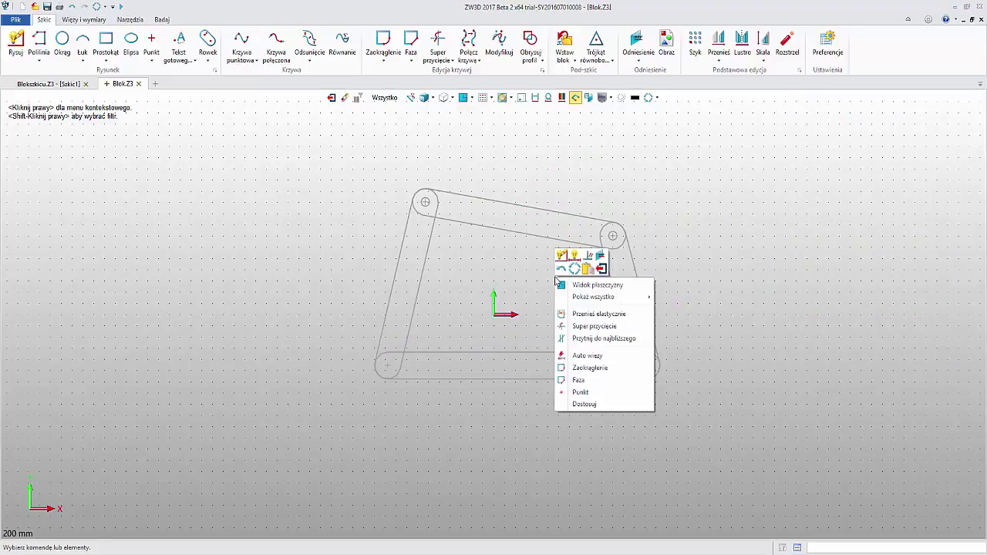
left_click(590, 259)
left_click(388, 366)
left_click(498, 319)
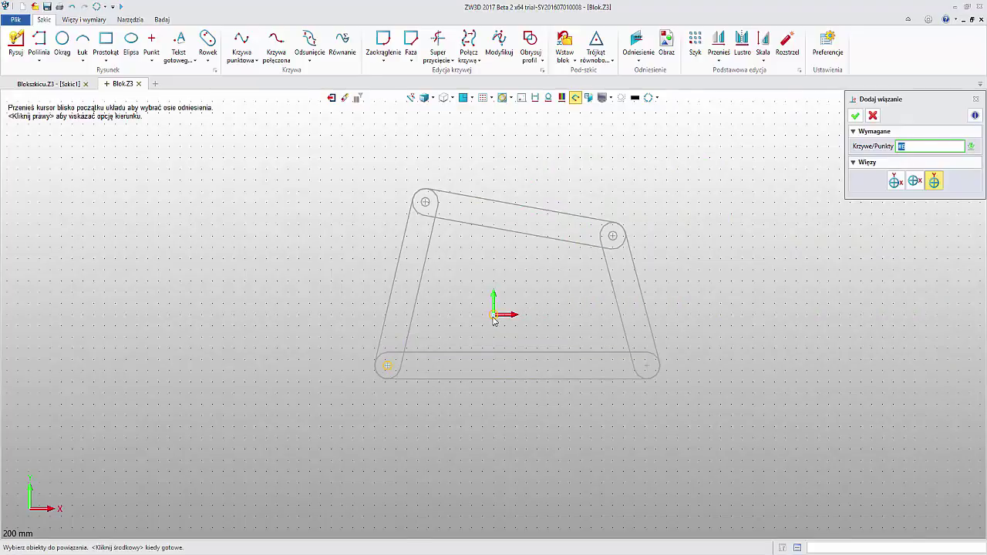
left_click(855, 118)
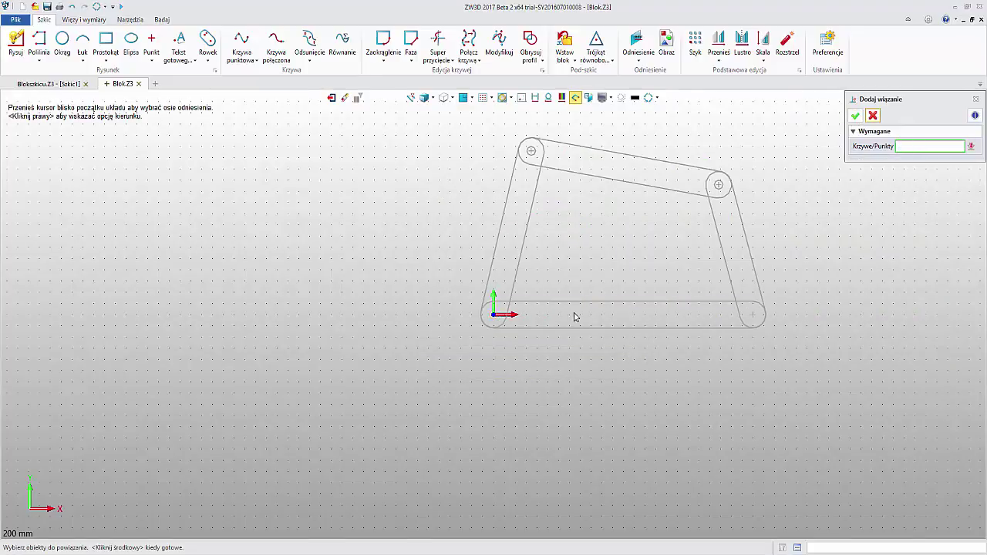
left_click(748, 318)
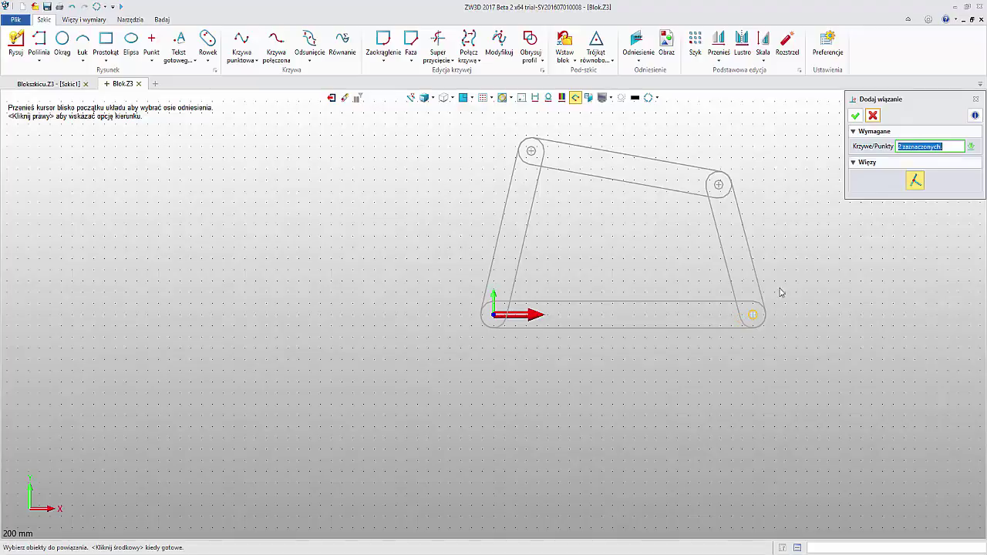
left_click(855, 116)
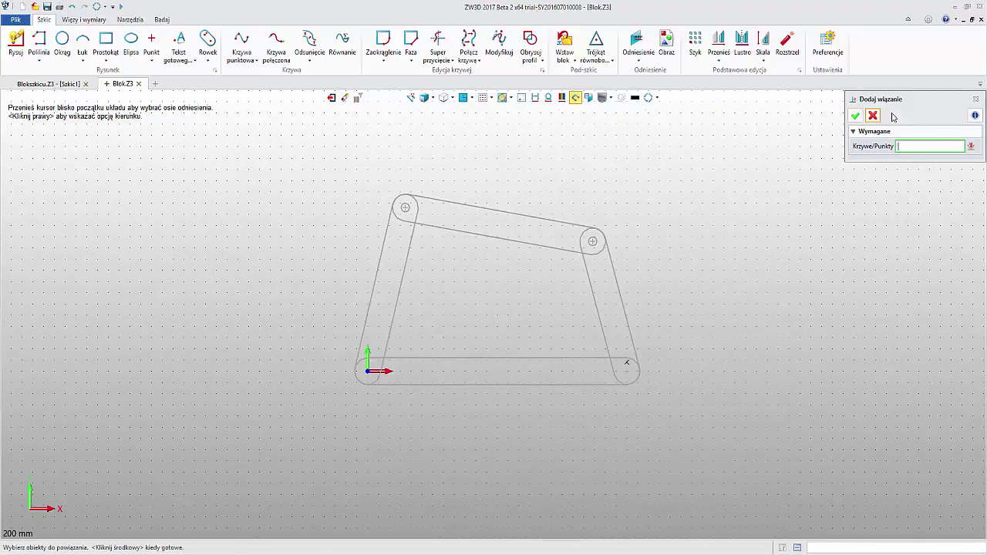
left_click(856, 116)
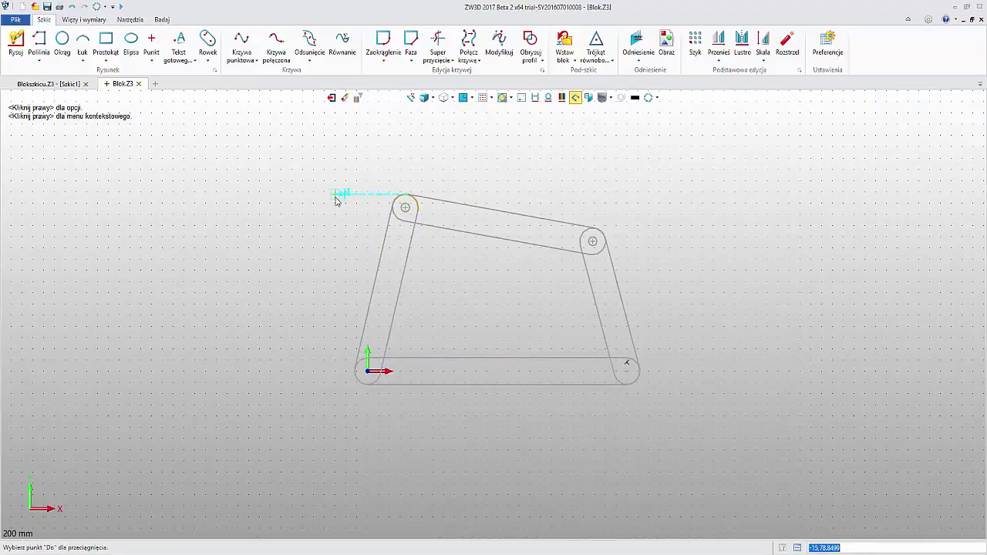
Explode the inserted Blokpołączony block into its separate link blocks and try moving a link.
left_click(566, 224)
right_click(566, 224)
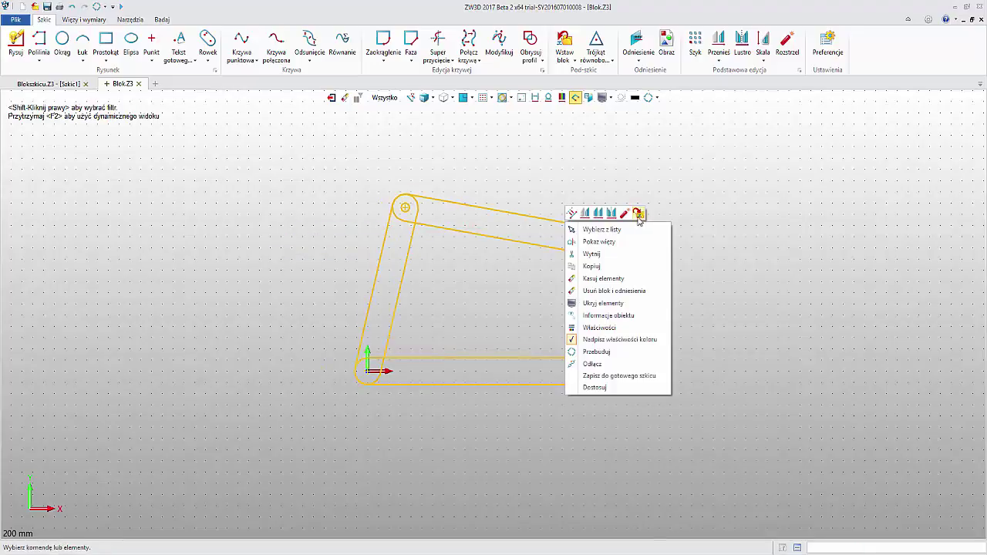
left_click(626, 214)
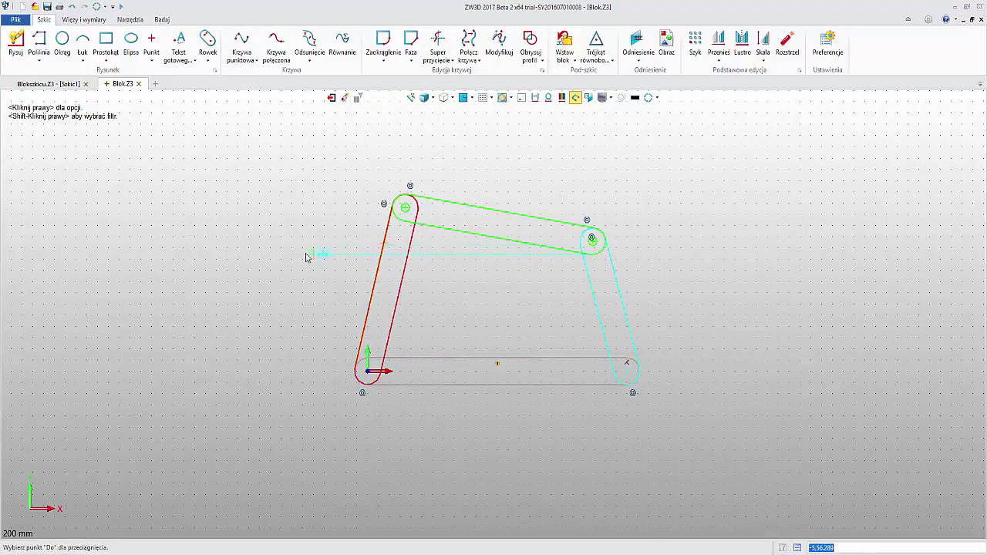
left_click(405, 257)
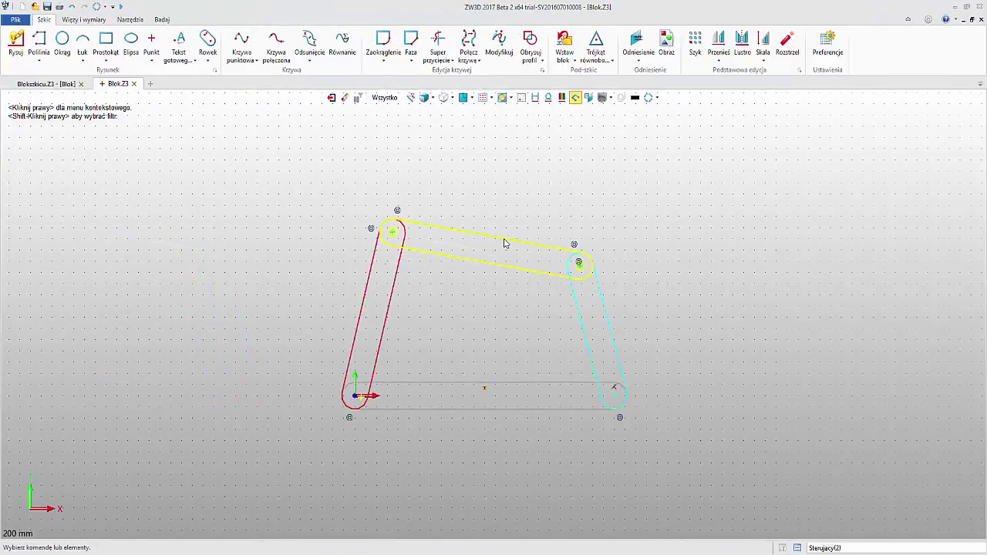
Save the upper link block to the ready-made sketches and choose Sterujący from the user's ready-made sketches for insertion.
right_click(505, 242)
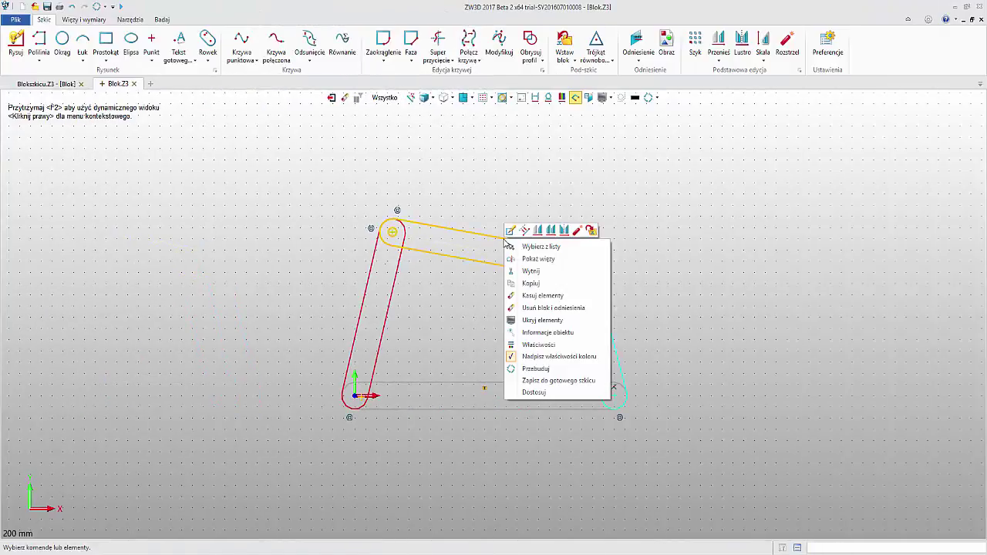
left_click(559, 381)
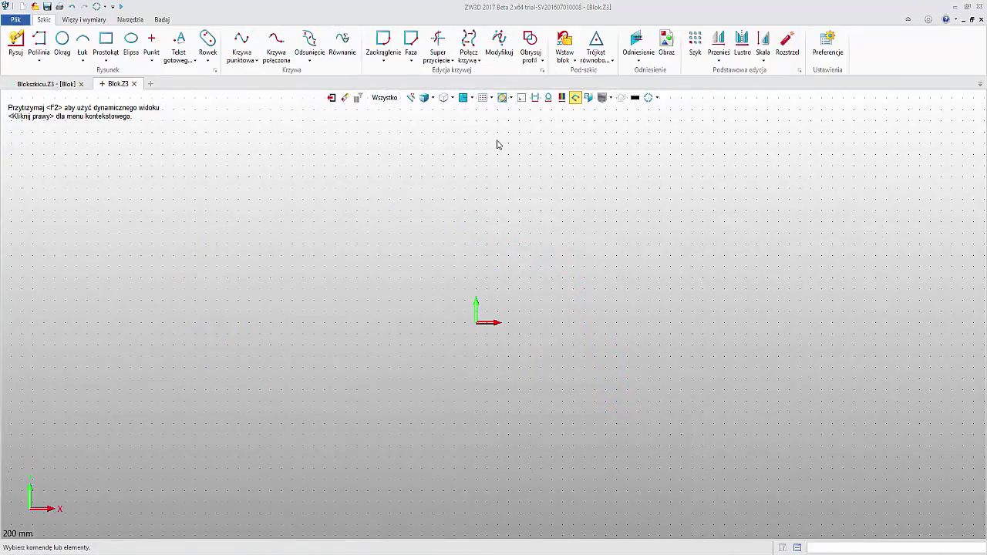
left_click(595, 57)
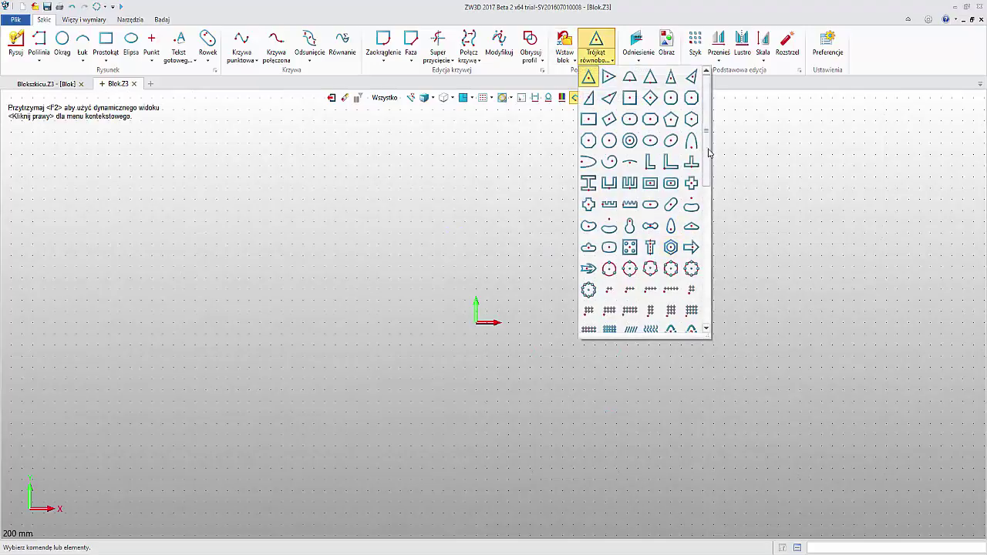
scroll(708, 154, "down", 3)
left_click(631, 324)
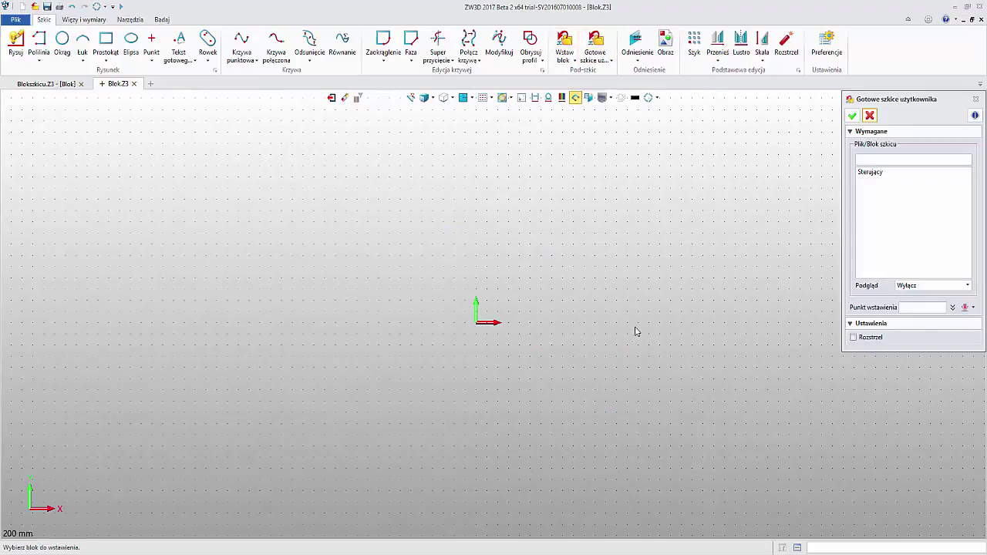
left_click(883, 176)
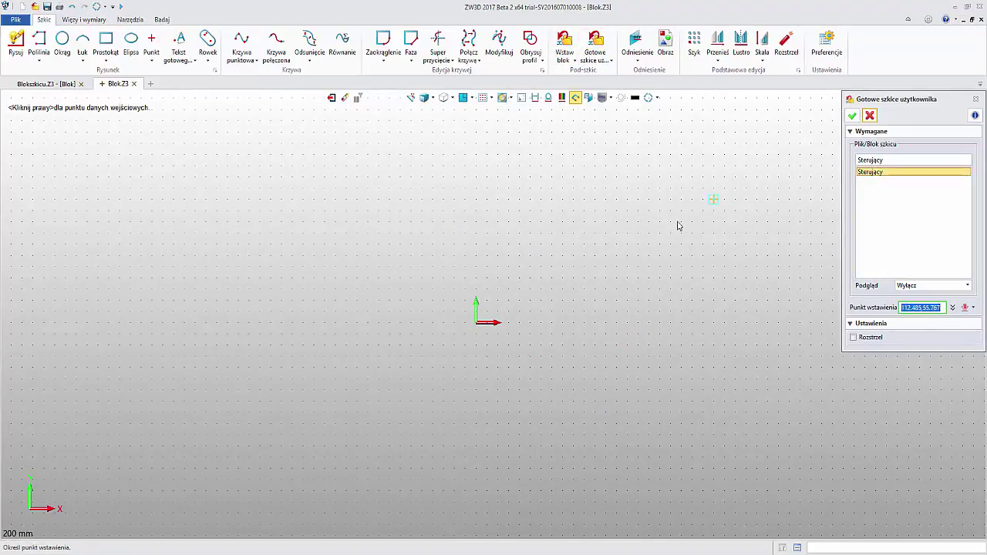
middle_click(392, 426)
scroll(447, 232, "up", 2)
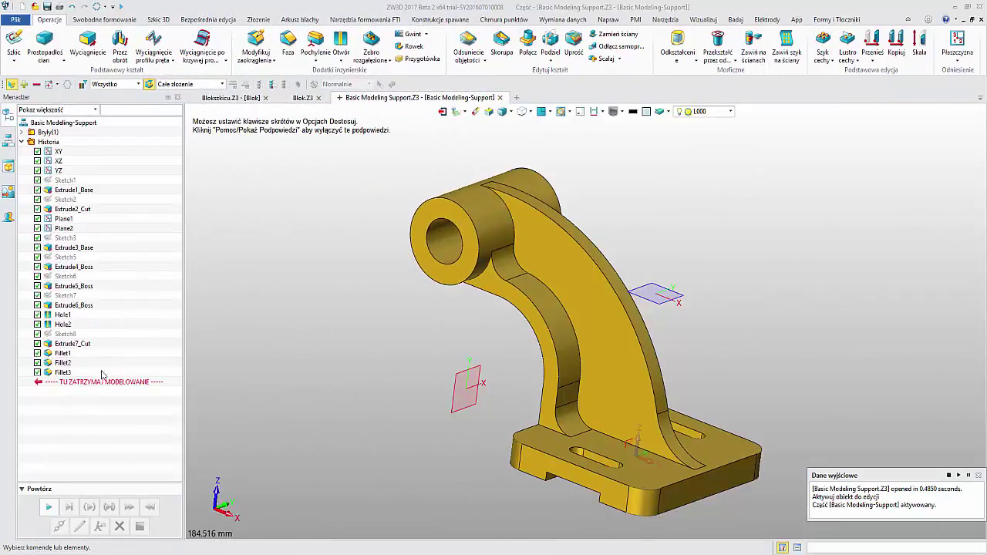
Roll the Basic Modeling-Support history back to just after Extrude4_Boss and show the dimensions associated with Extrude3_Base.
left_click_drag(120, 384, 115, 267)
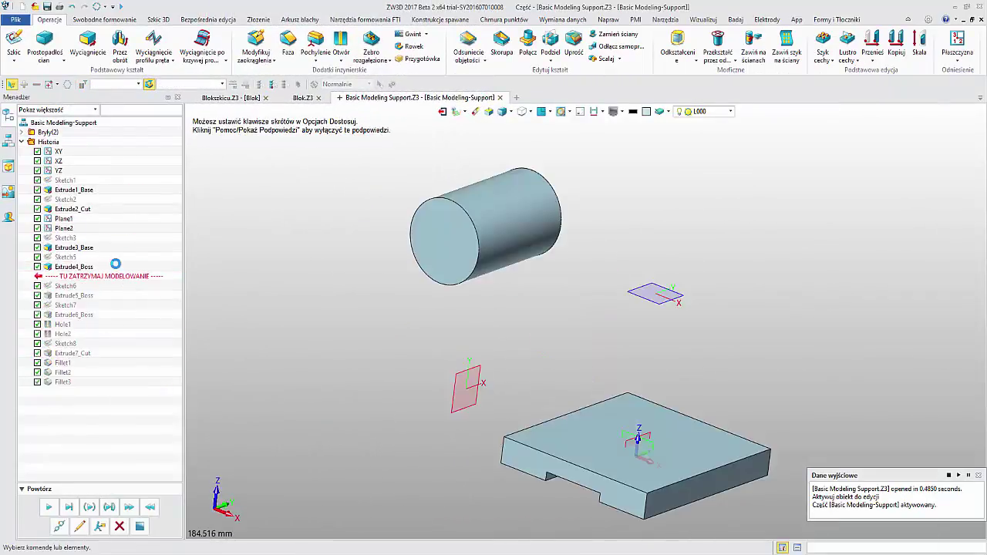
right_click(85, 247)
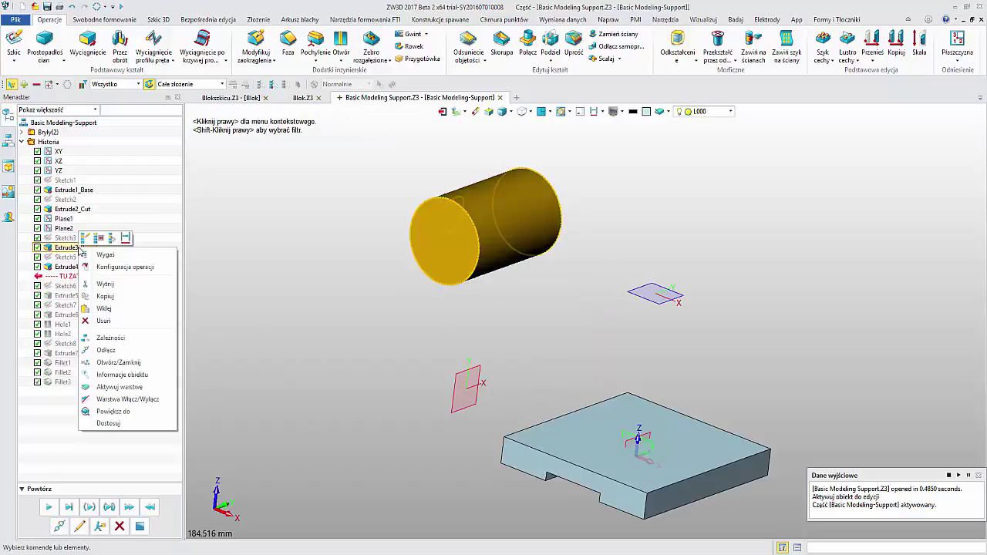
left_click(126, 238)
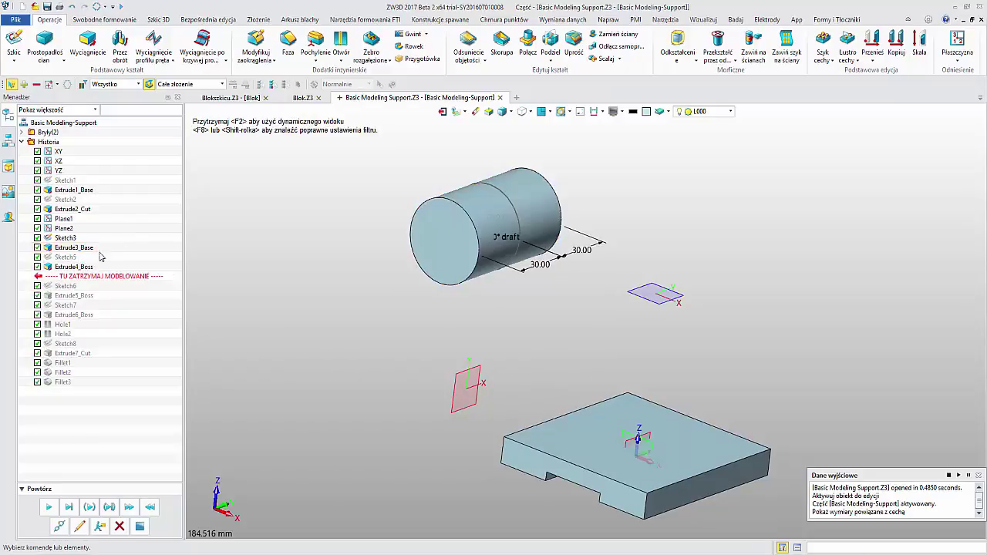
Open Sketch6 for editing and hide the S1(Extrude2_Cut) body.
double_click(66, 286)
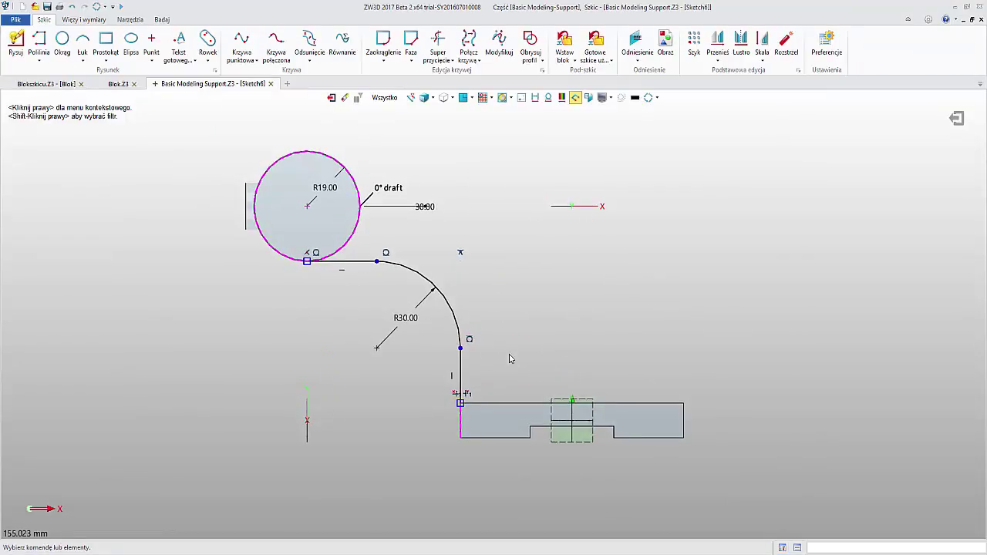
left_click(782, 547)
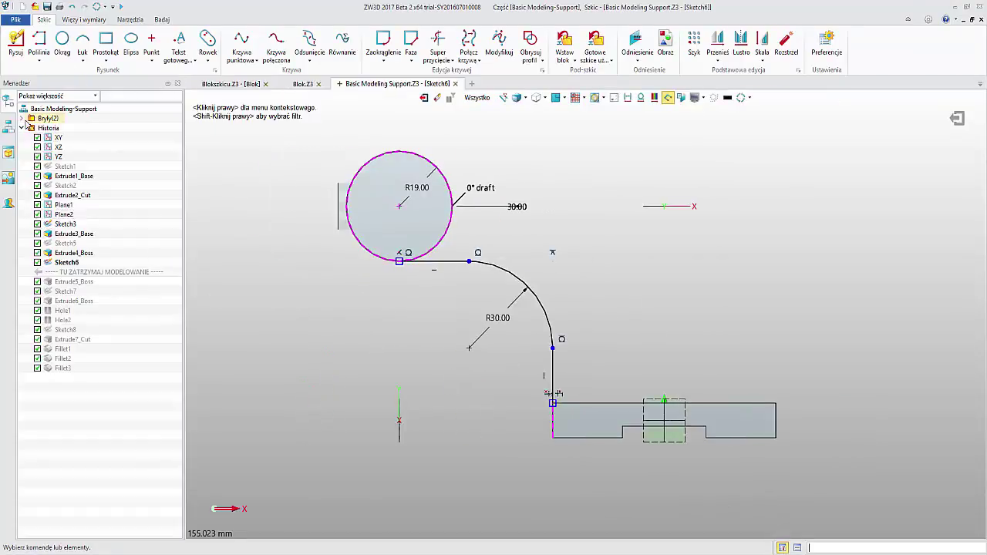
left_click(23, 120)
left_click(37, 128)
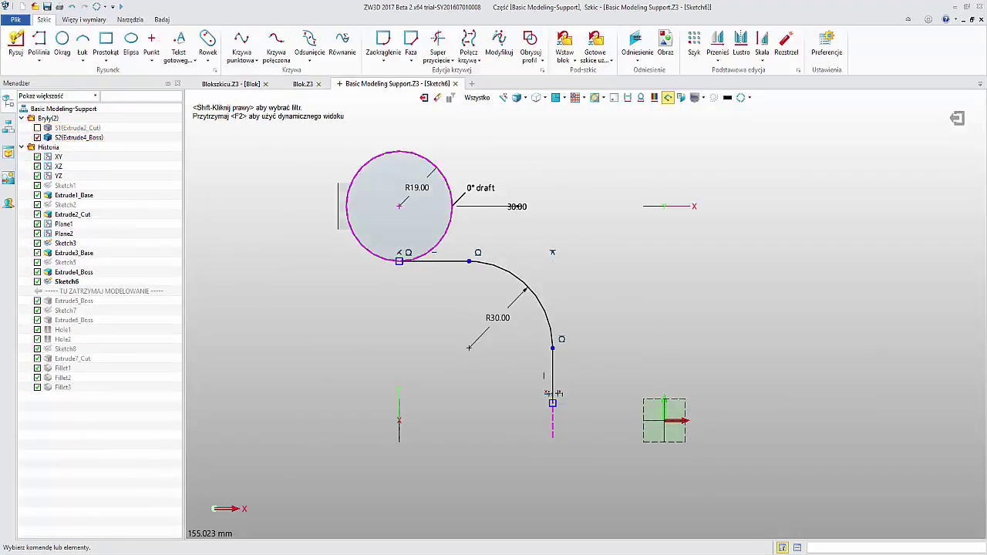
Set the arc's radius in Sketch6 to the cylinder circle's radius dimension Sketch3_d0 multiplied by 1.7, and exit the sketch.
double_click(526, 308)
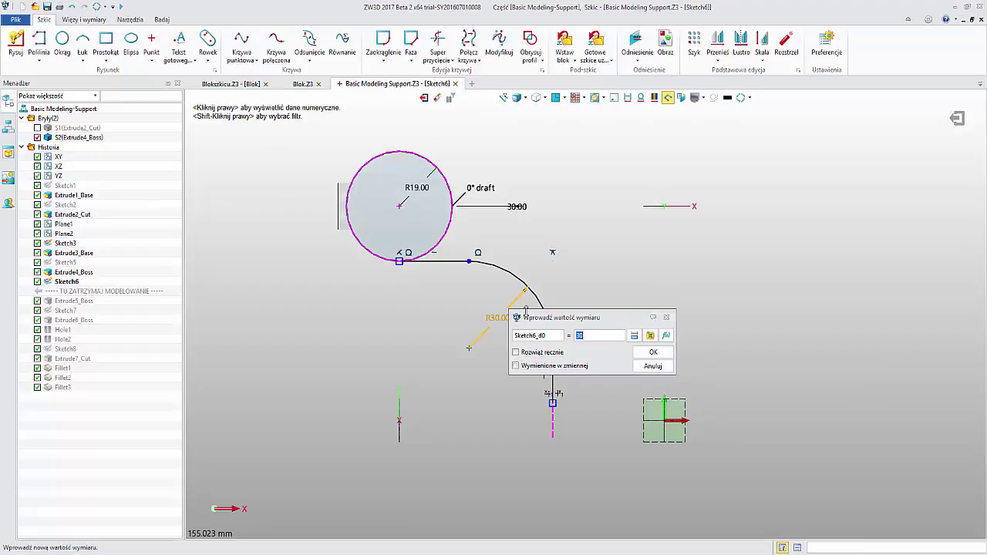
left_click_drag(682, 340, 776, 337)
left_click_drag(687, 317, 805, 290)
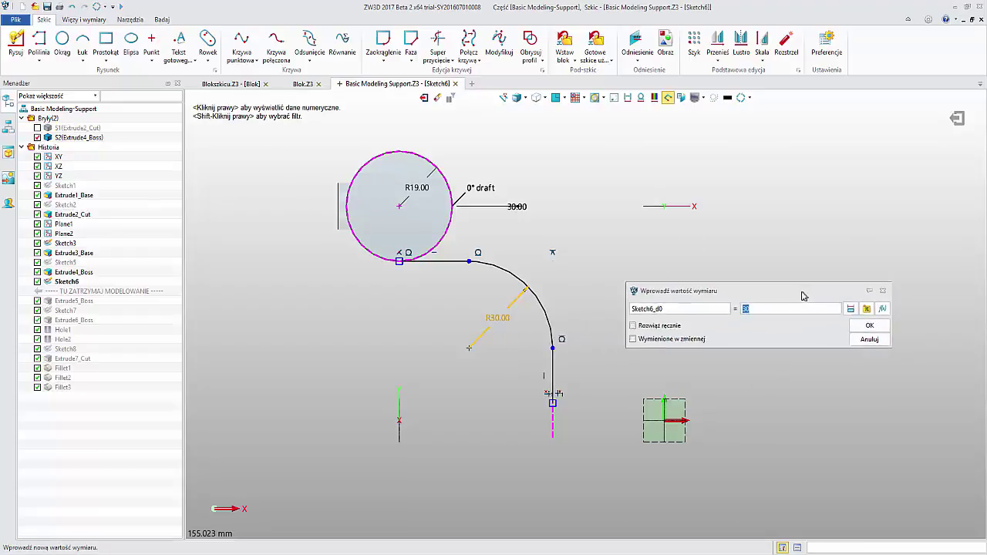
left_click(415, 199)
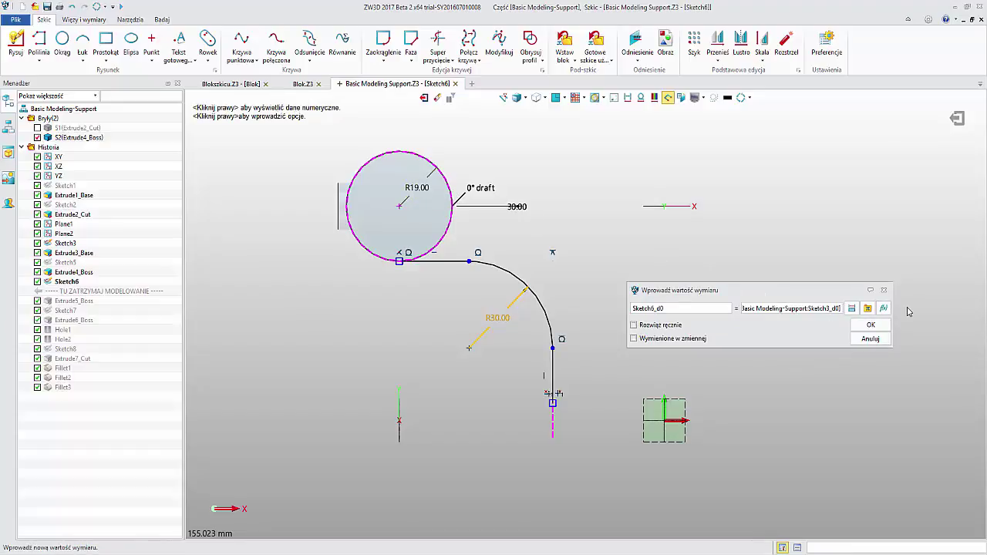
type("*1.7")
key("Return")
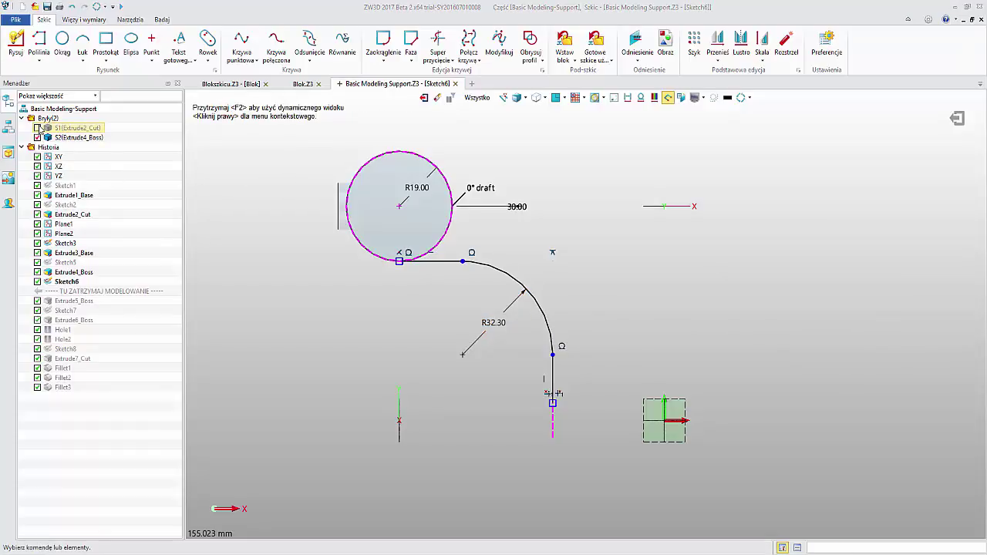
left_click(958, 119)
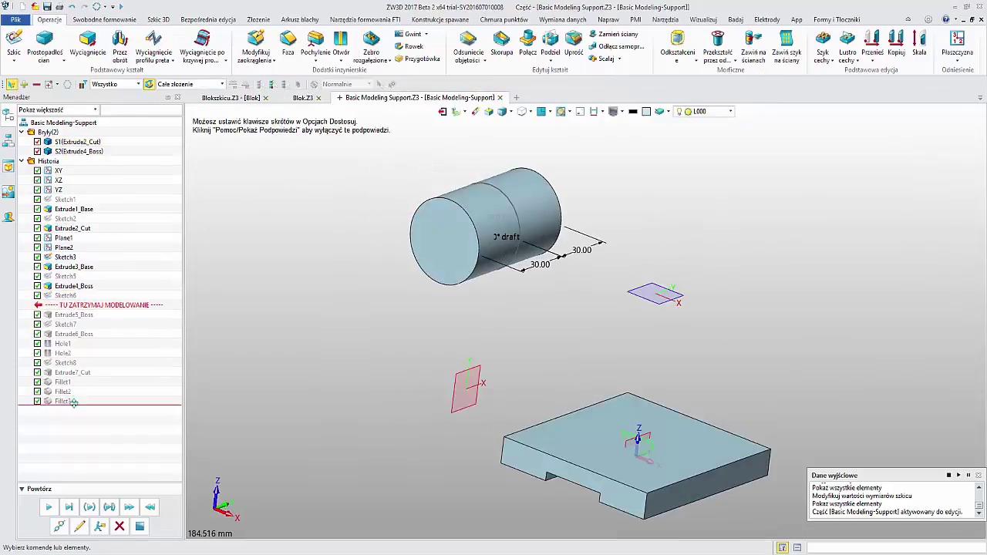